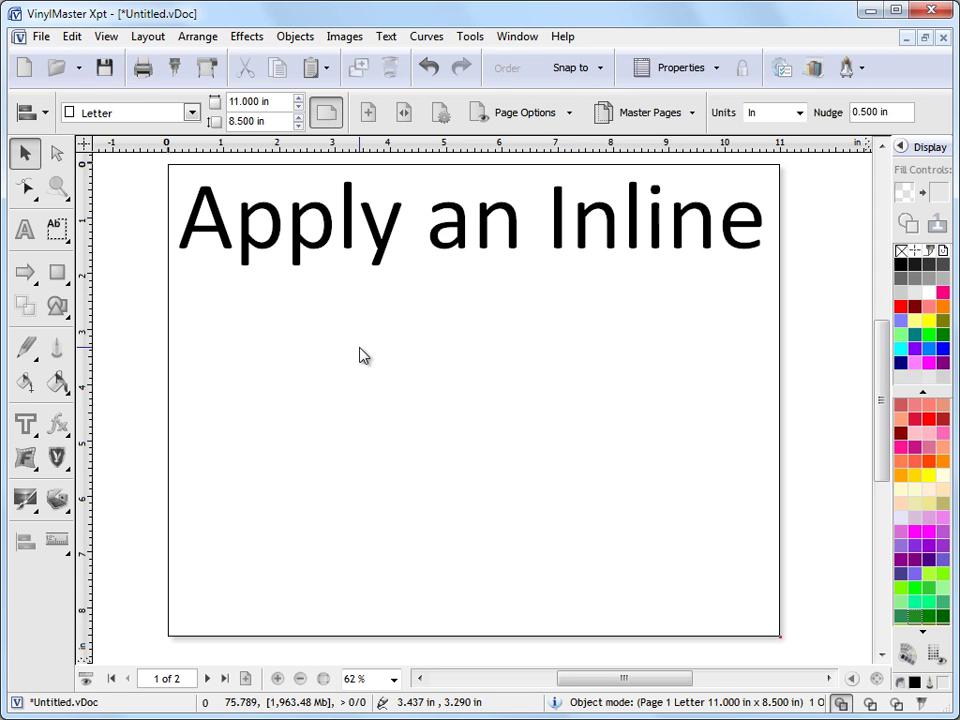
Step: On the blank second page, type the word EFFECTS in Clarendon Blk BT
left_click(207, 678)
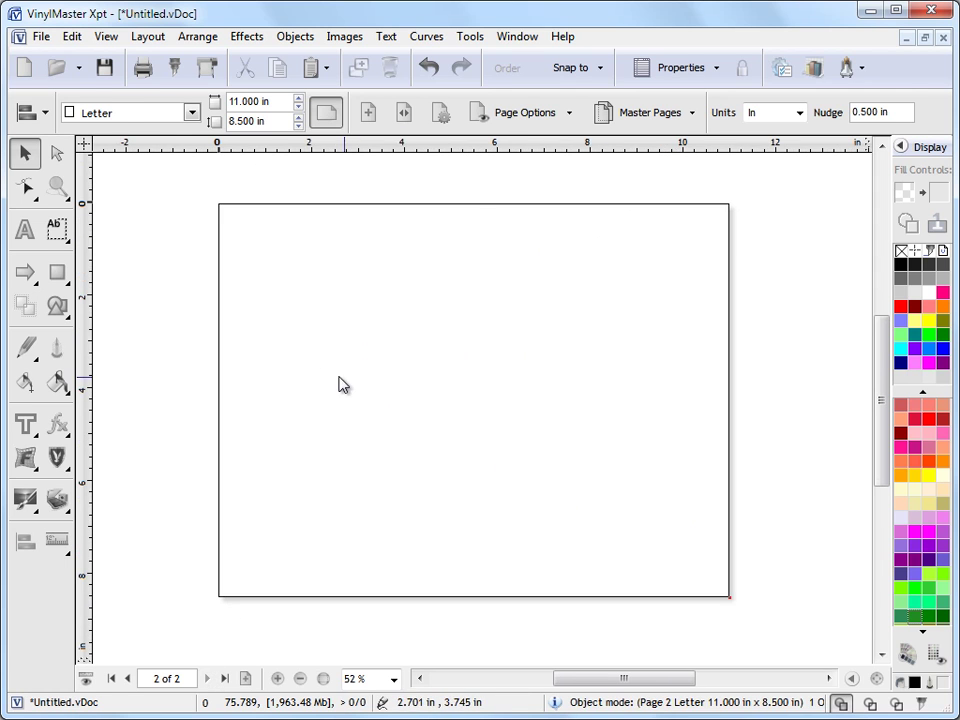
left_click(27, 229)
left_click(293, 350)
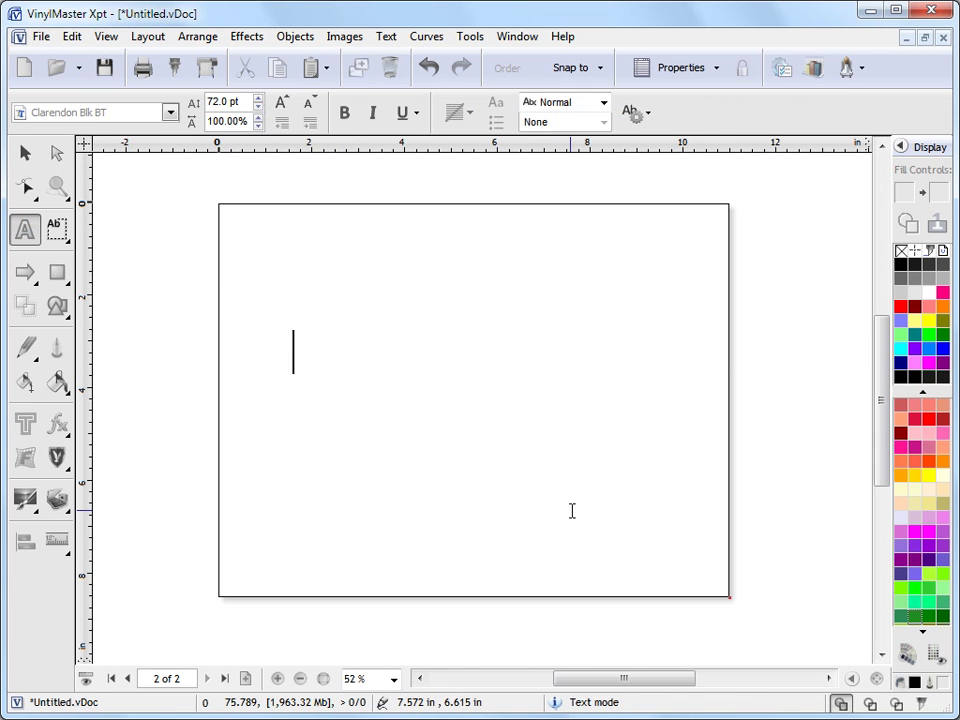
type("EFFECTS")
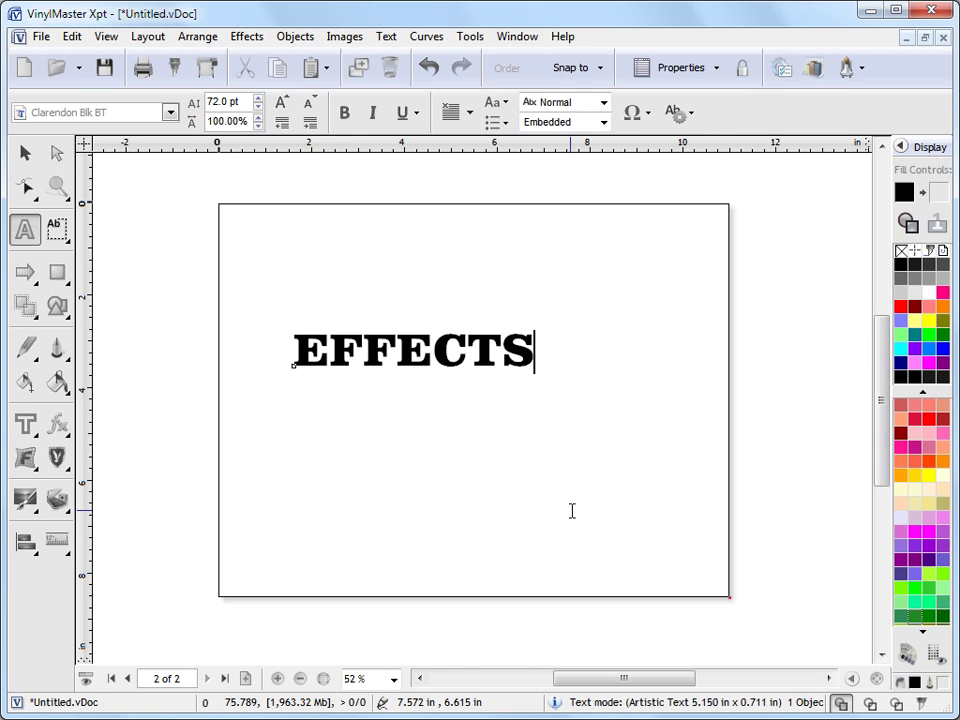
Step: Enlarge the EFFECTS text to about 9.7 in wide and centre it on the page
left_click(25, 152)
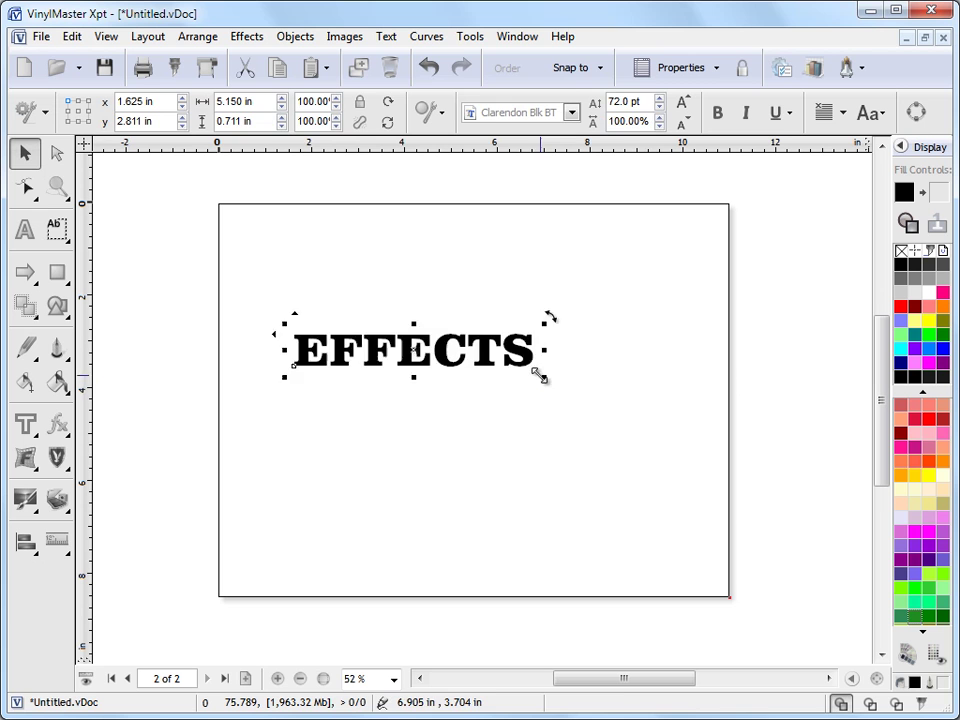
left_click_drag(538, 377, 705, 472)
left_click_drag(497, 364, 446, 364)
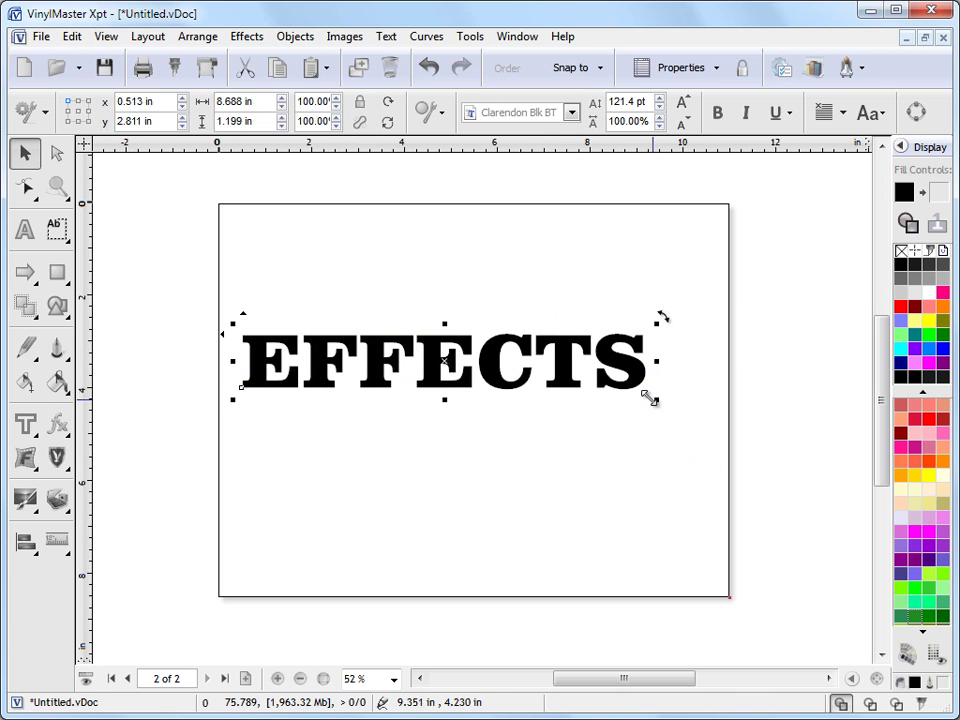
left_click_drag(645, 396, 693, 447)
key("p")
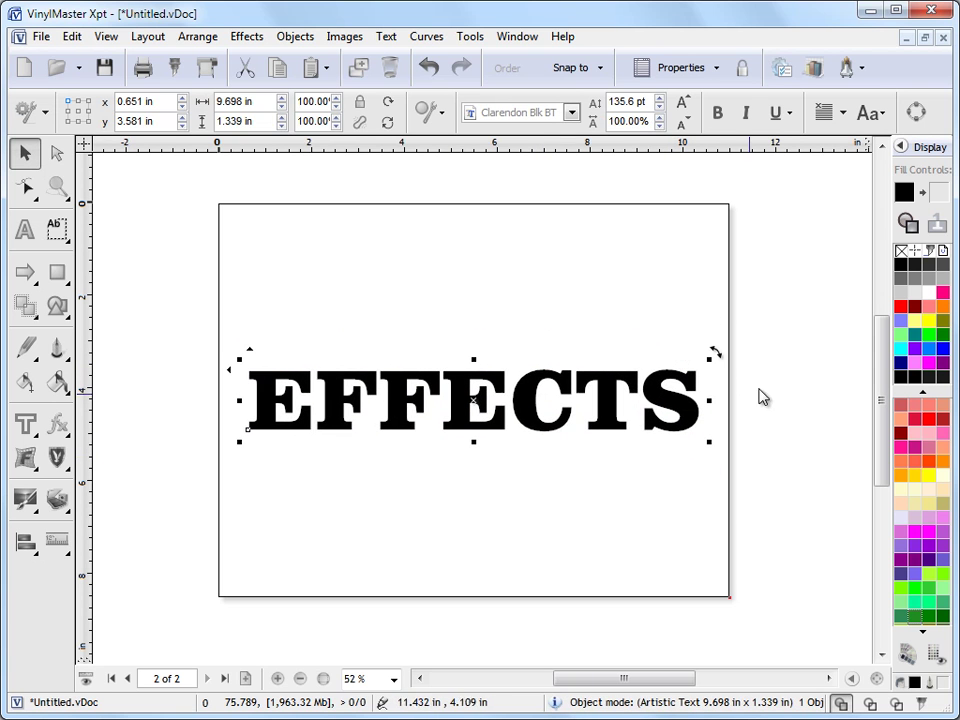
Step: Fill the EFFECTS text blue, check the result, and reselect the text
left_click(929, 348)
left_click(647, 306)
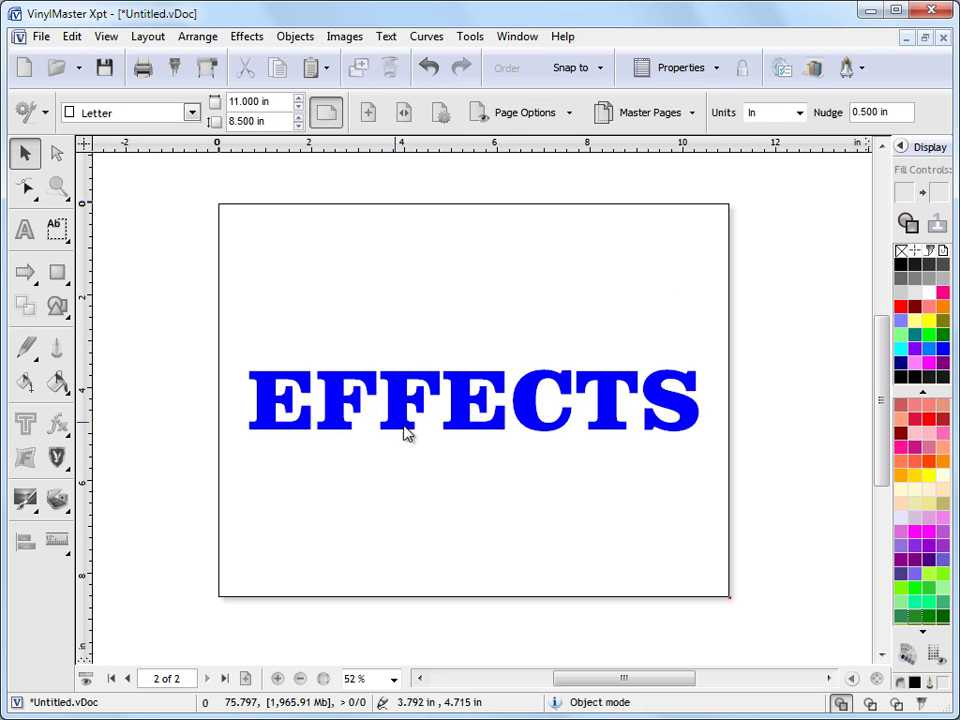
left_click(466, 418)
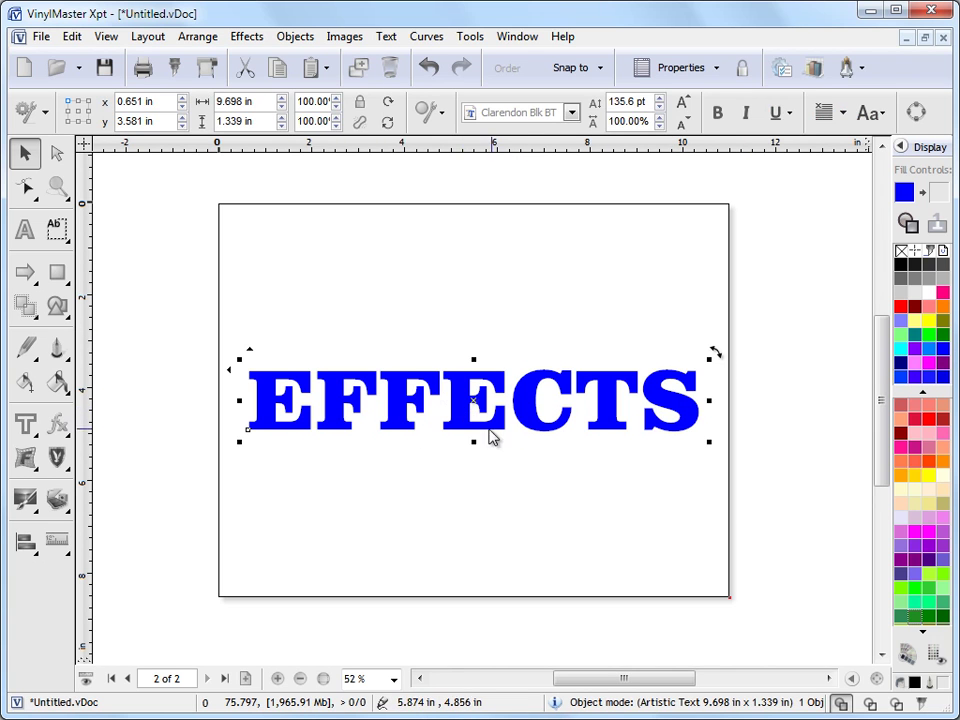
Step: Apply the Inline effect from the vector effects list to the blue EFFECTS text
left_click(23, 425)
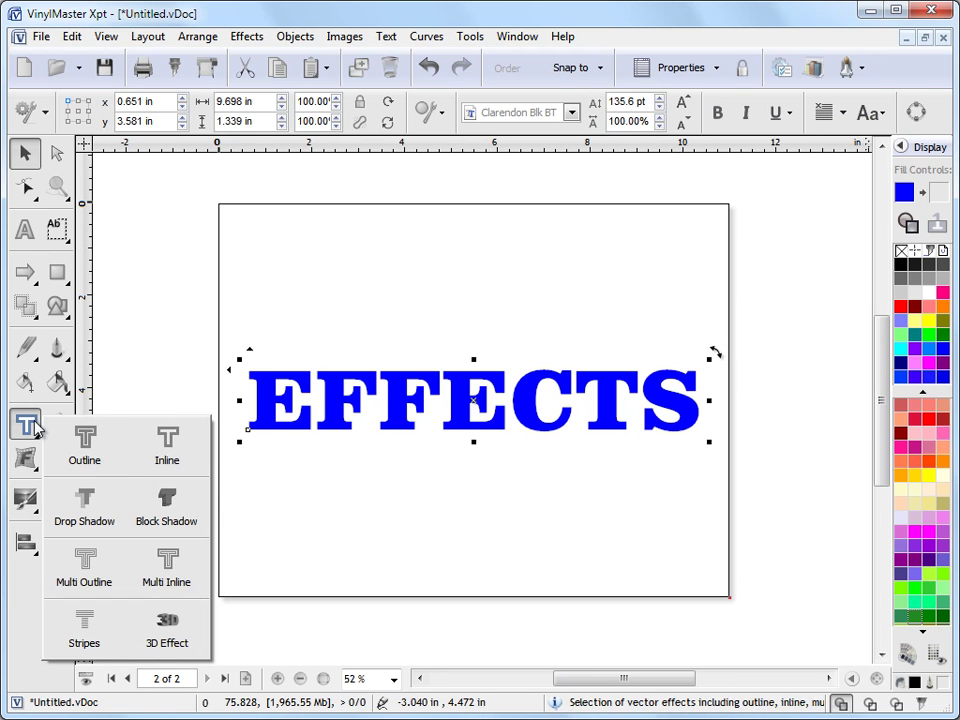
left_click(172, 446)
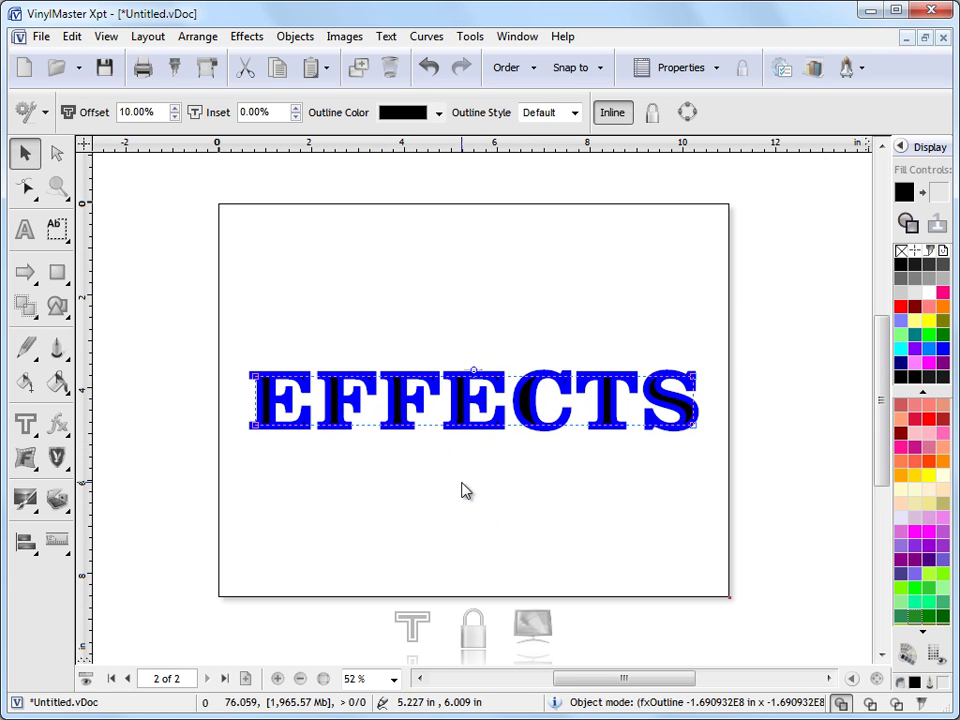
left_click(455, 532)
left_click(465, 417)
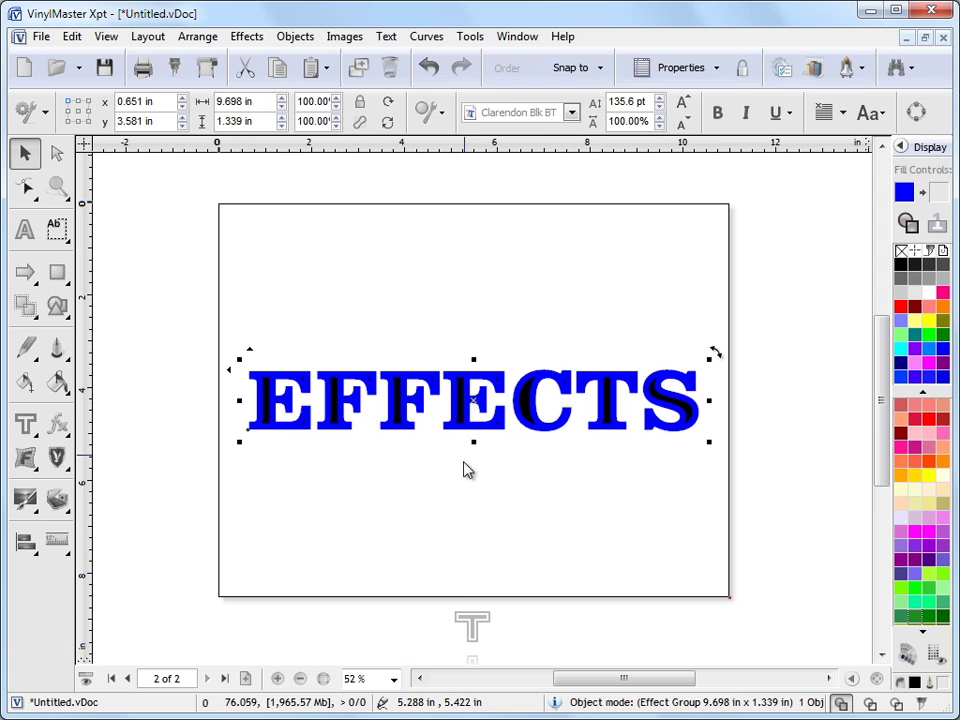
left_click(472, 630)
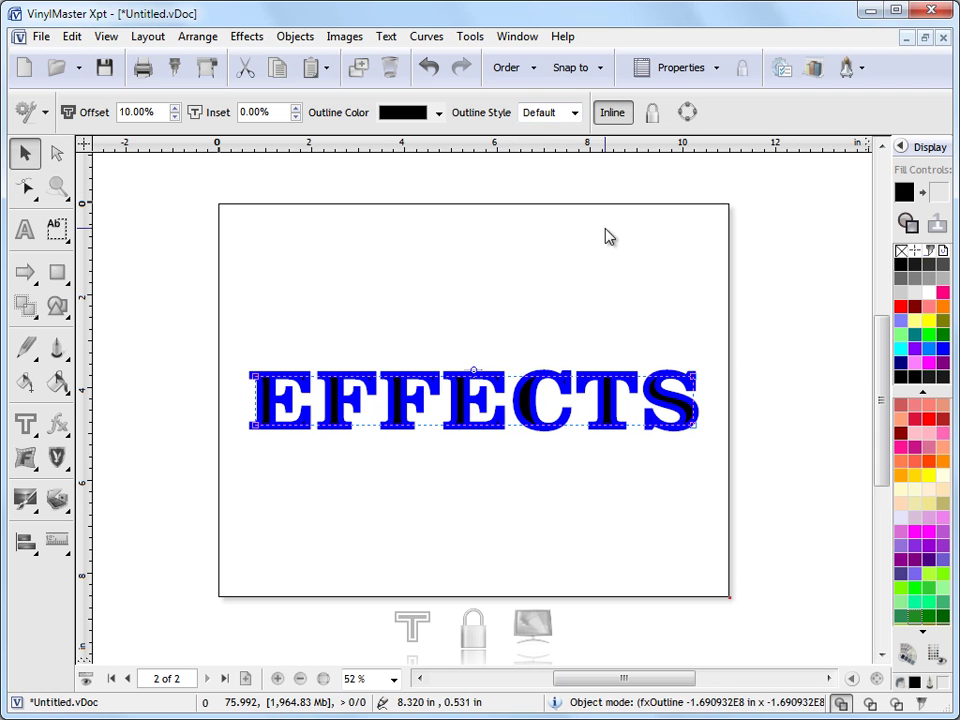
Step: Zoom in, select the EFFECTS effect group and pick its inline outline for editing
scroll(500, 362, "up", 4)
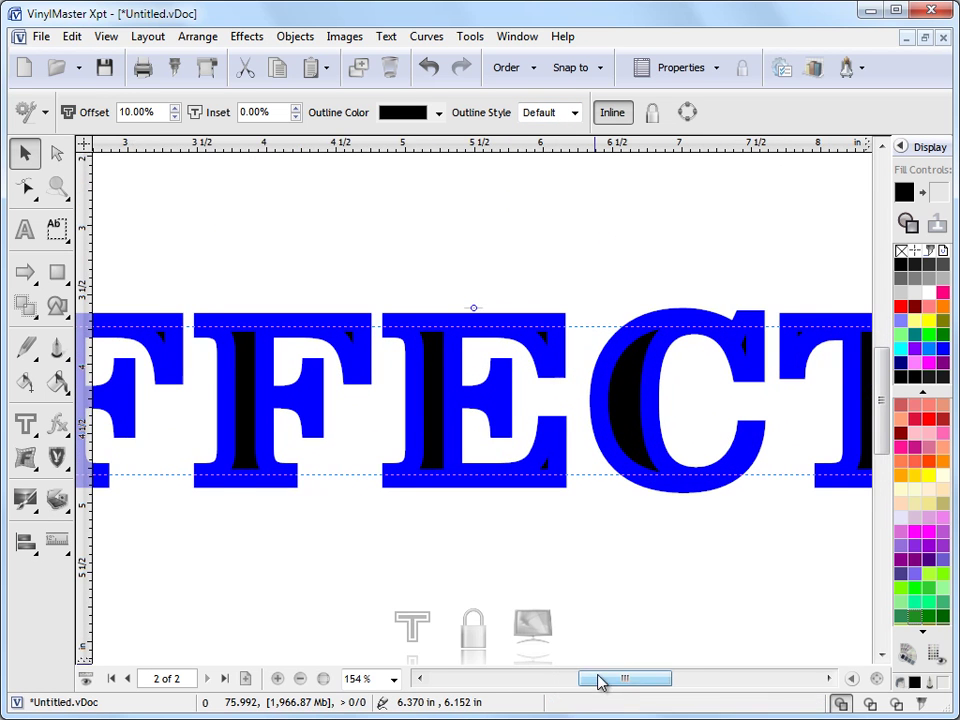
left_click_drag(606, 679, 577, 684)
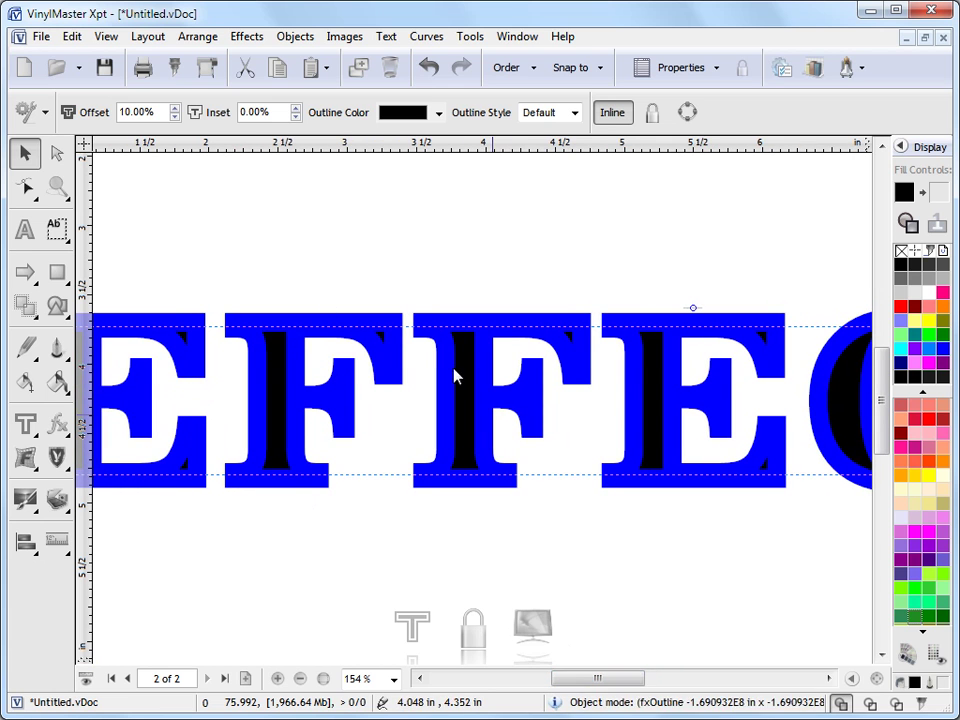
left_click(206, 224)
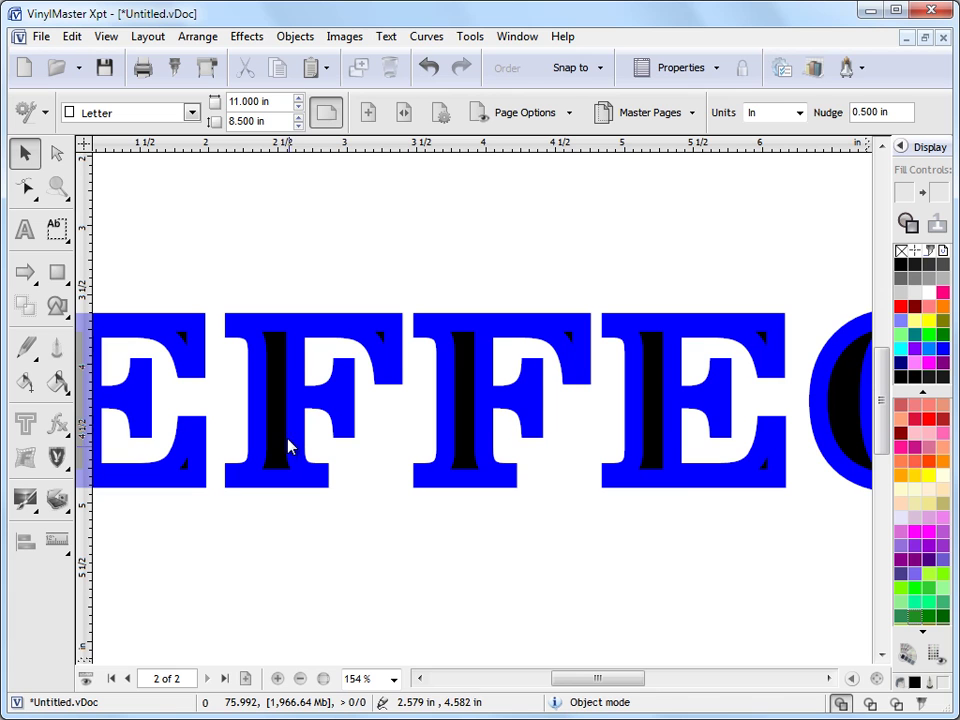
left_click(495, 336)
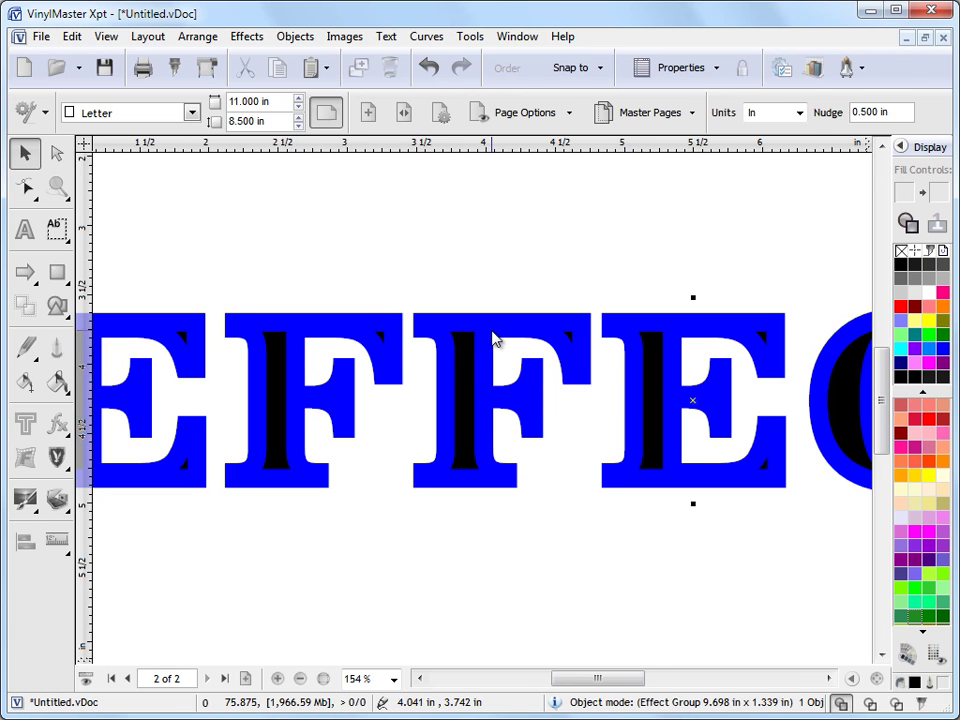
scroll(522, 395, "up", 1)
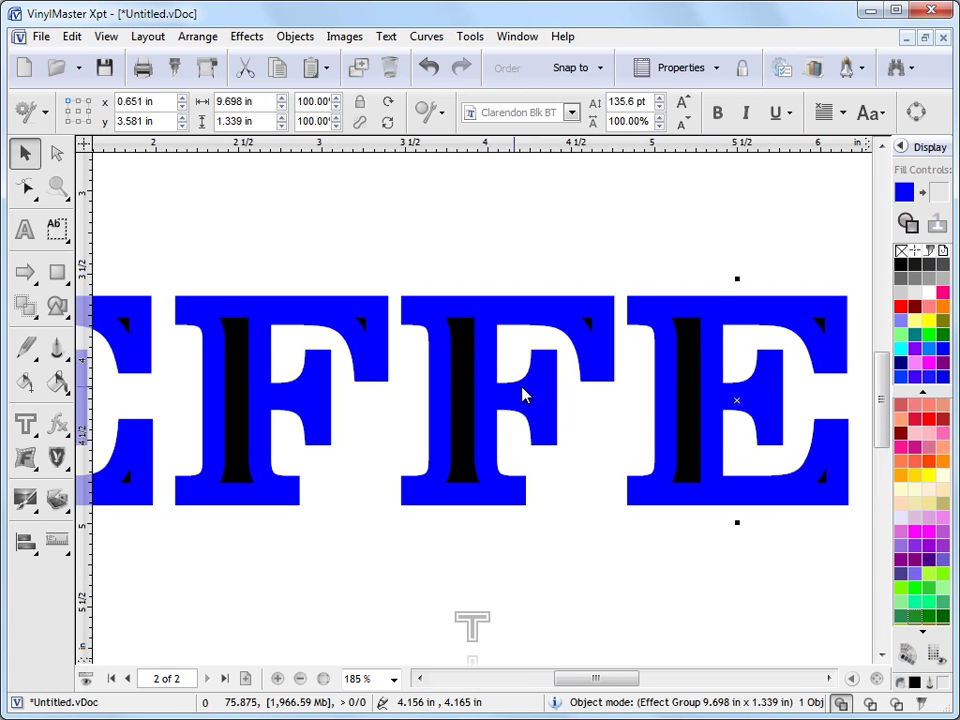
left_click(474, 625)
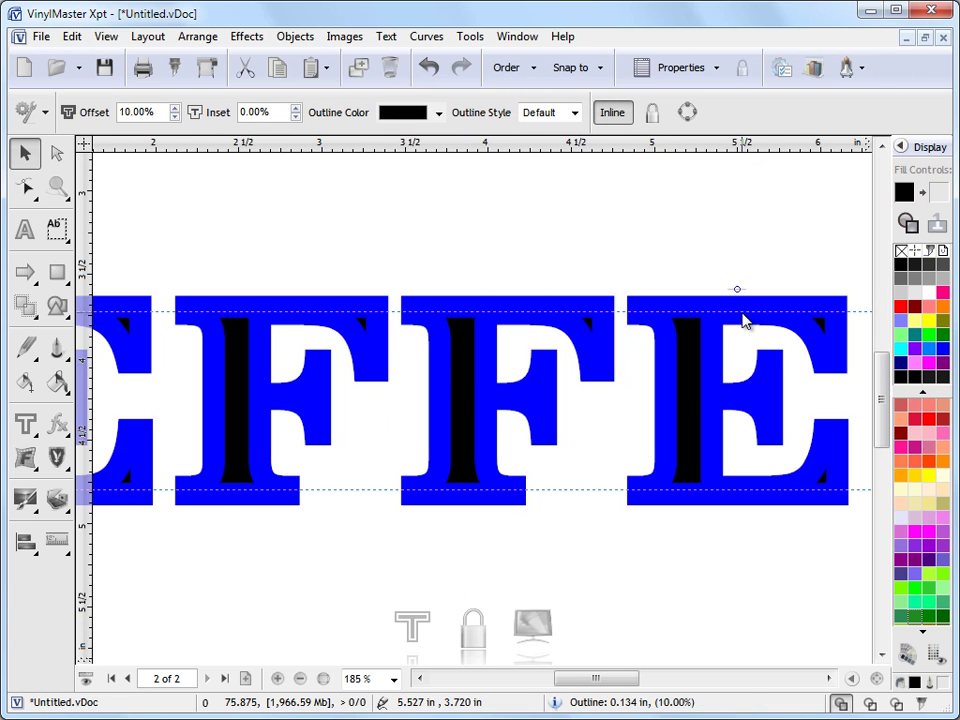
Step: Set the inline to 6.85% offset and 4.19% inset, then magnify the FFE letters
scroll(760, 490, "down", 5)
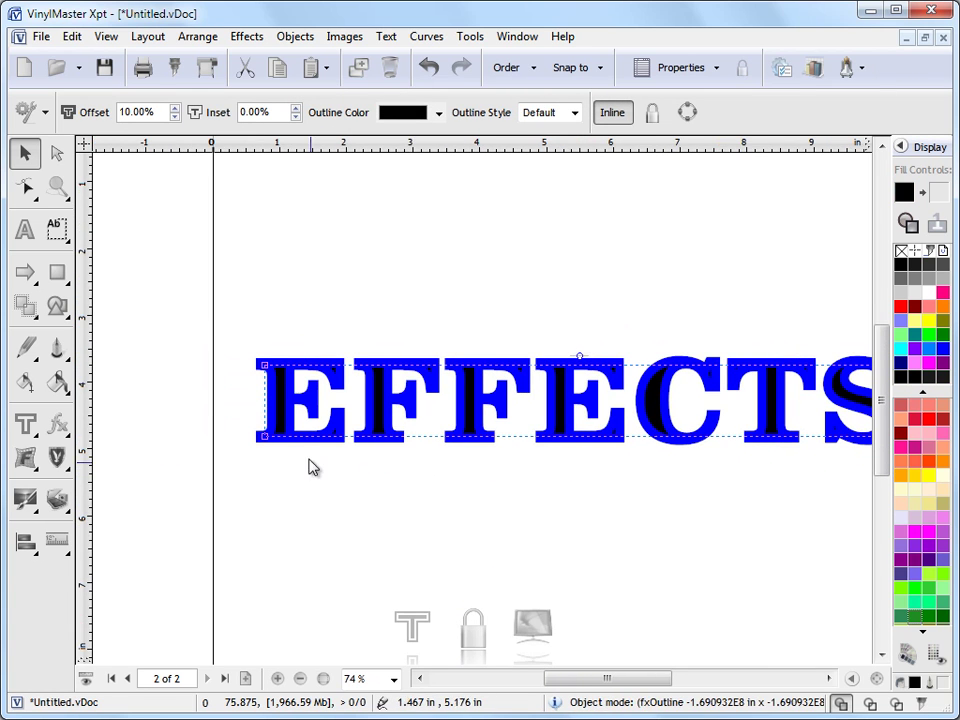
left_click_drag(266, 435, 262, 435)
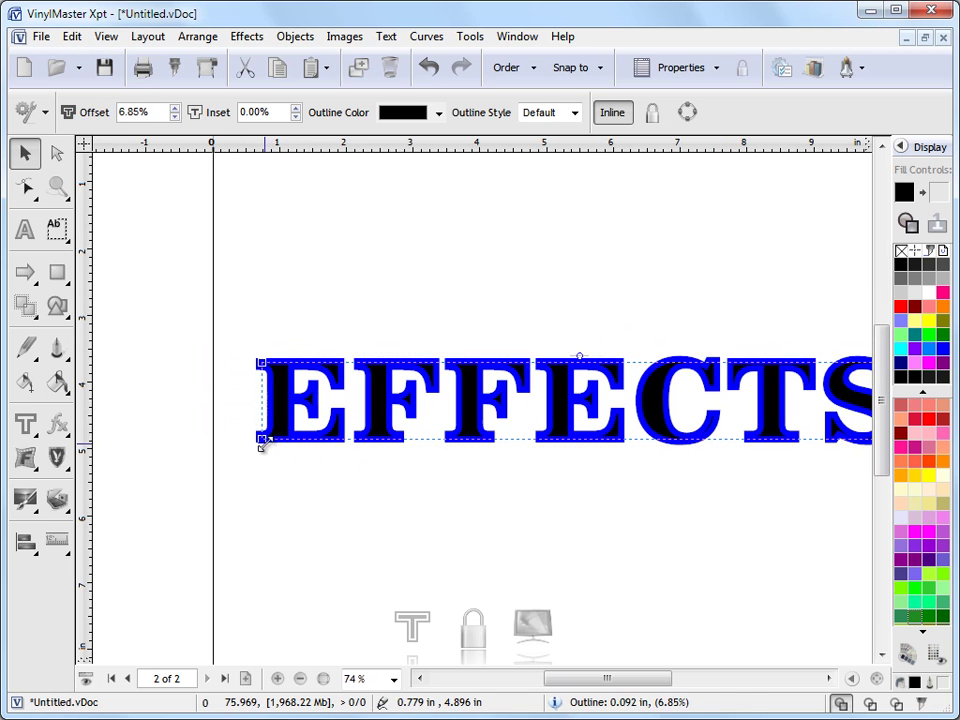
left_click_drag(579, 358, 582, 364)
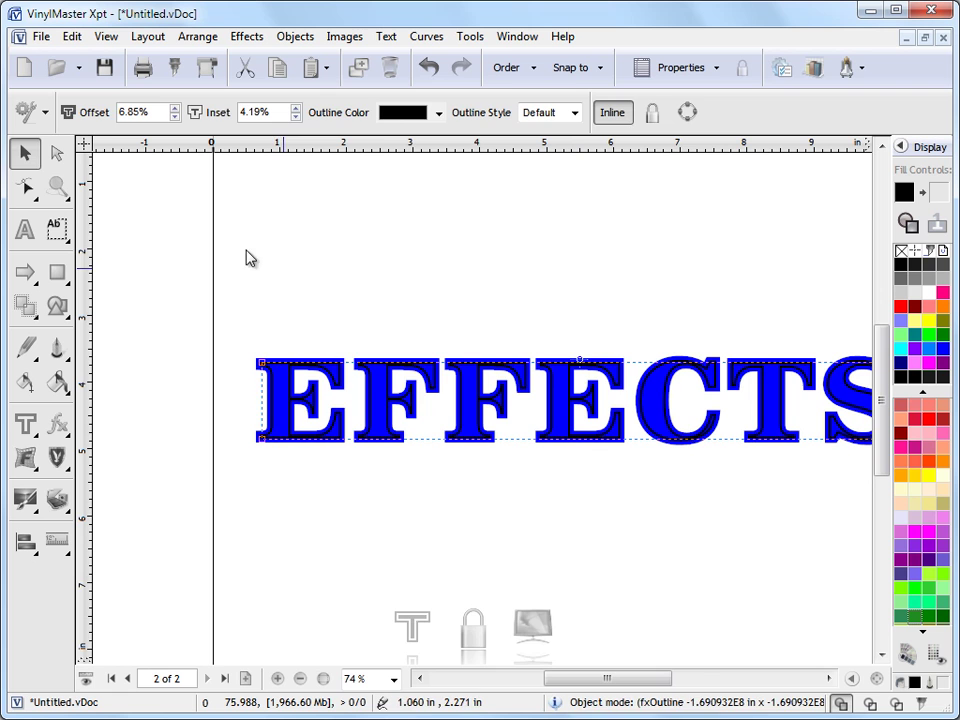
left_click(57, 186)
left_click_drag(360, 317, 630, 489)
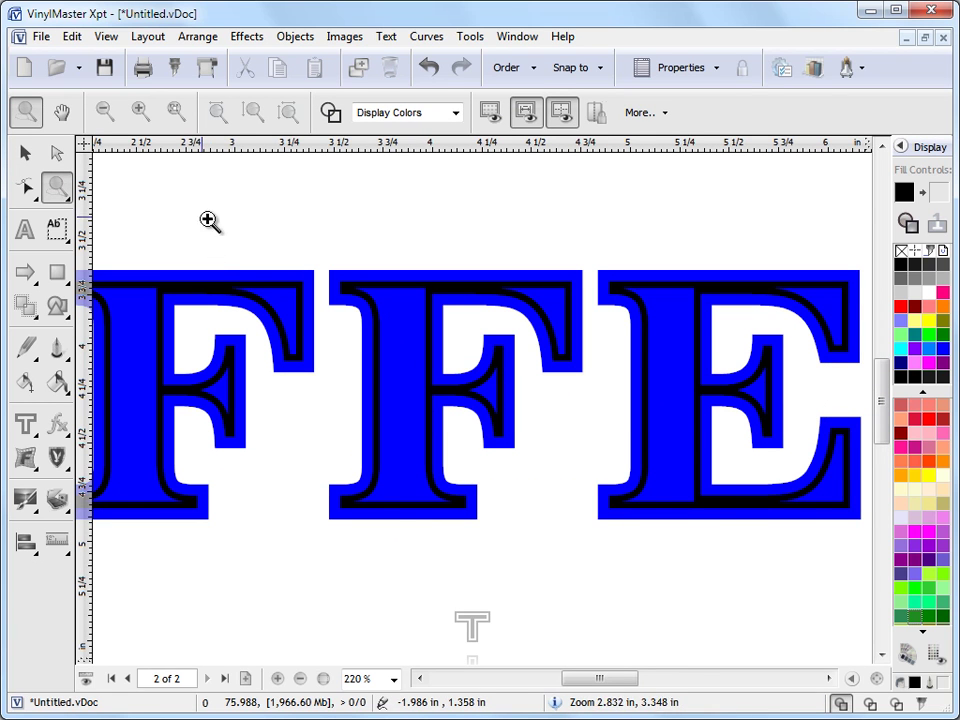
Step: Reselect the inline outline, raise the offset to 9.35%, and settle the inset back at 4.19%
left_click(24, 152)
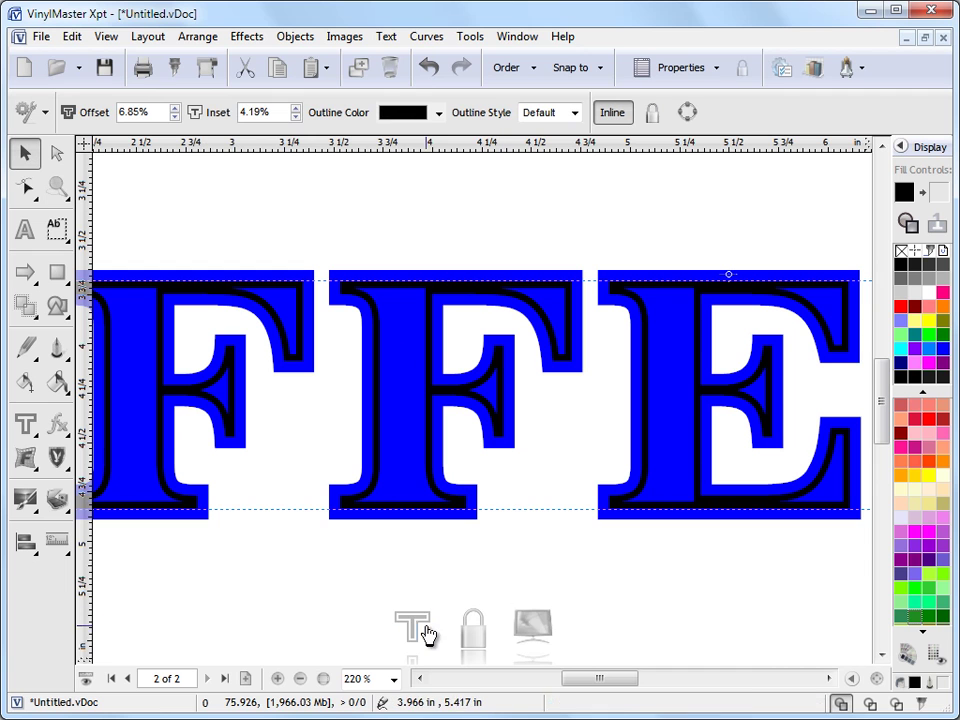
left_click(415, 512)
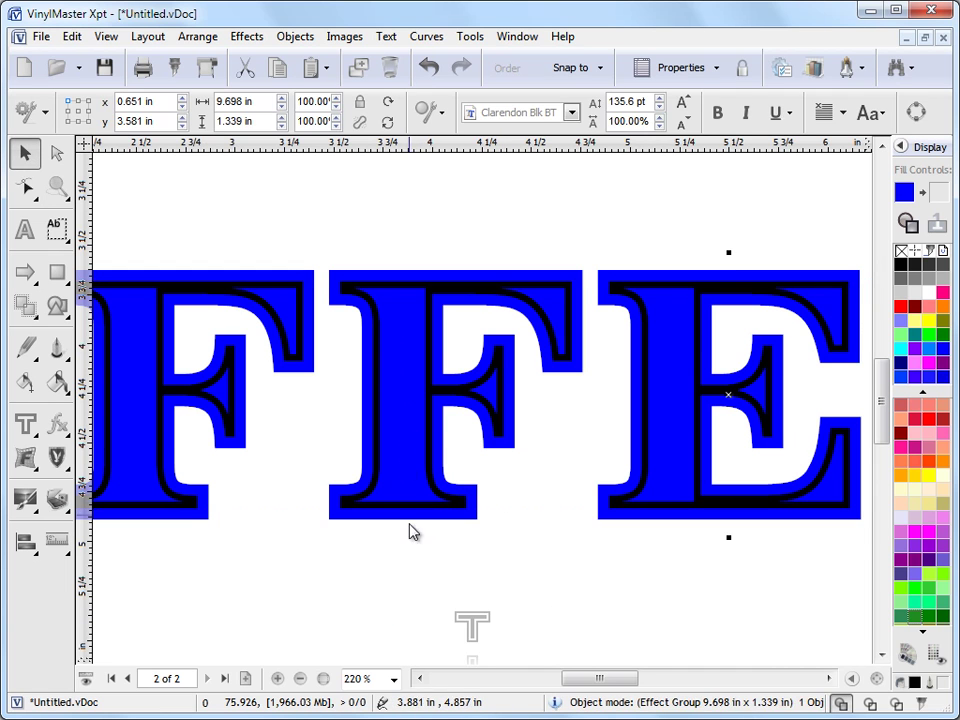
left_click(471, 628)
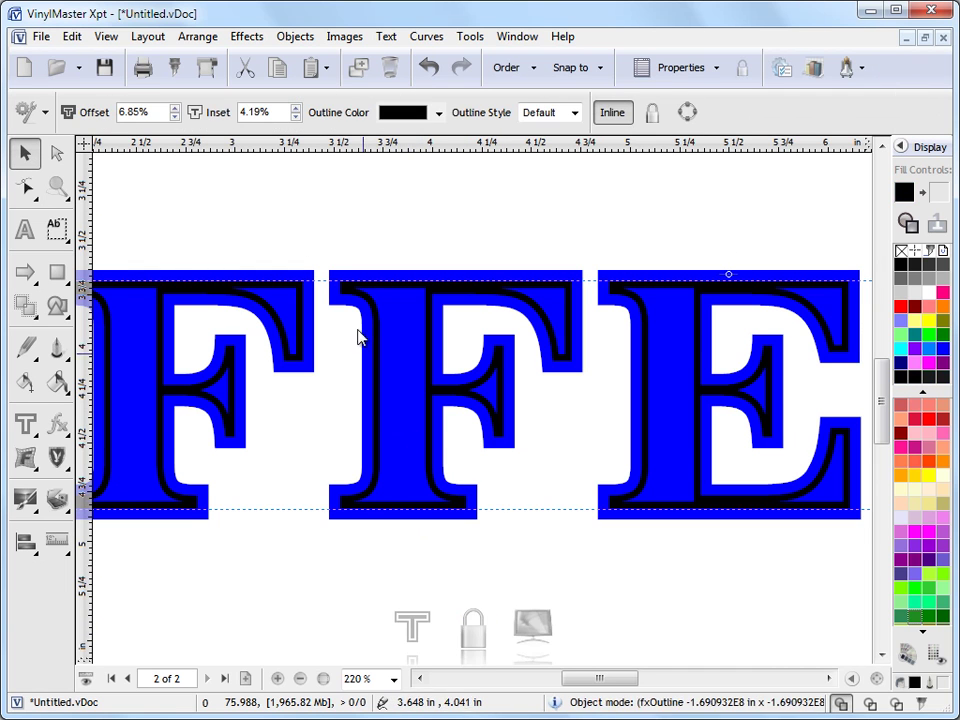
left_click(175, 108)
left_click(175, 108)
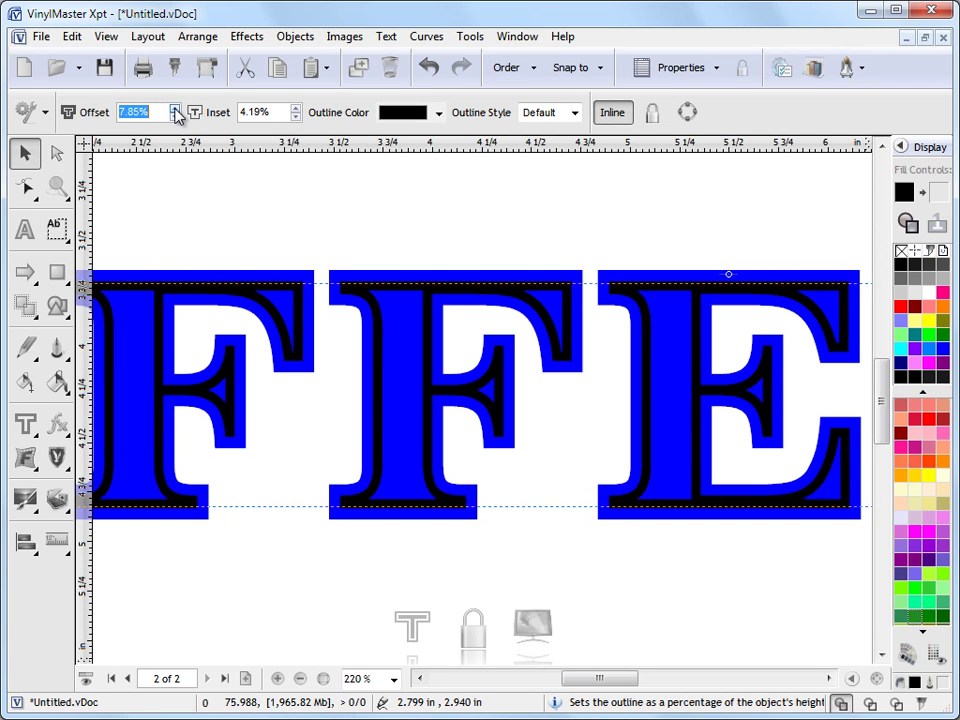
left_click(175, 108)
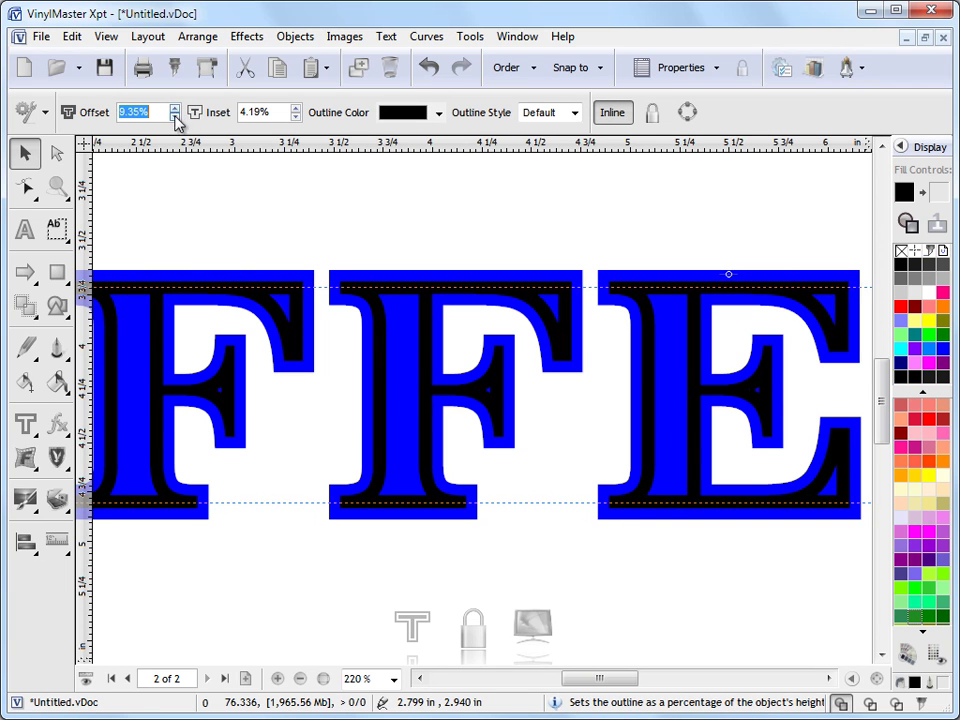
left_click(296, 109)
left_click(296, 109)
left_click(296, 109)
left_click(296, 117)
left_click(296, 117)
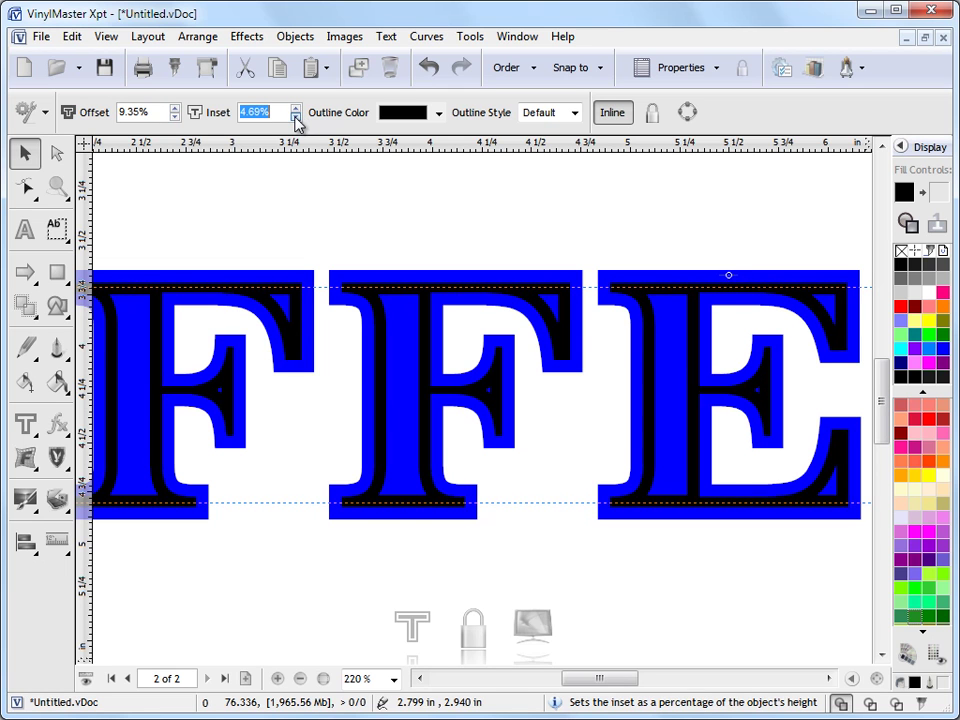
left_click(296, 117)
left_click(296, 117)
left_click(296, 117)
left_click(296, 117)
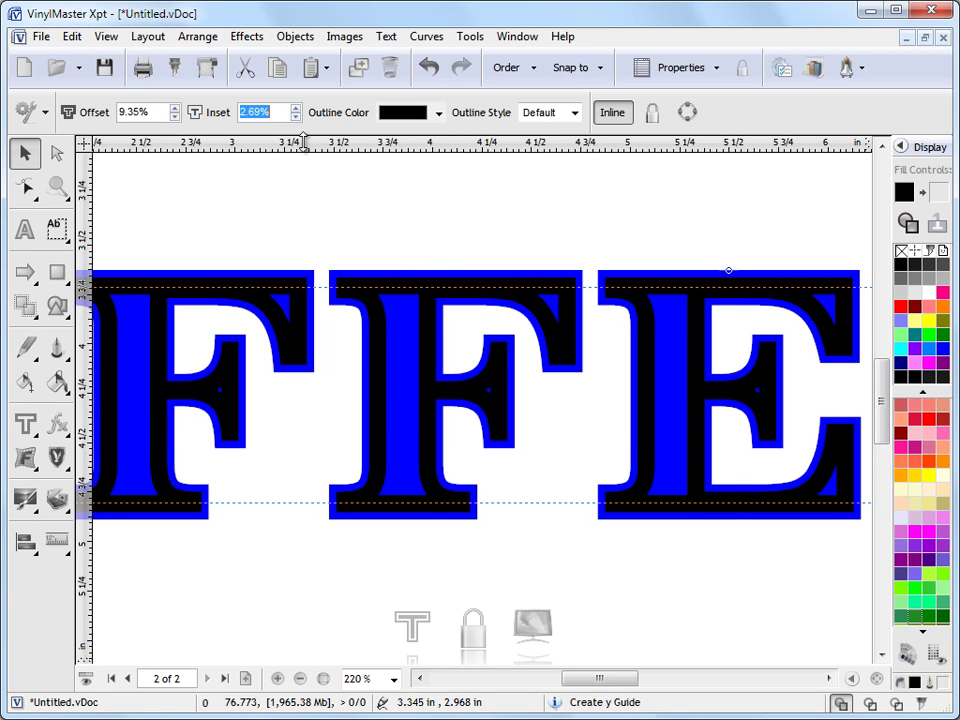
left_click(296, 109)
left_click(296, 109)
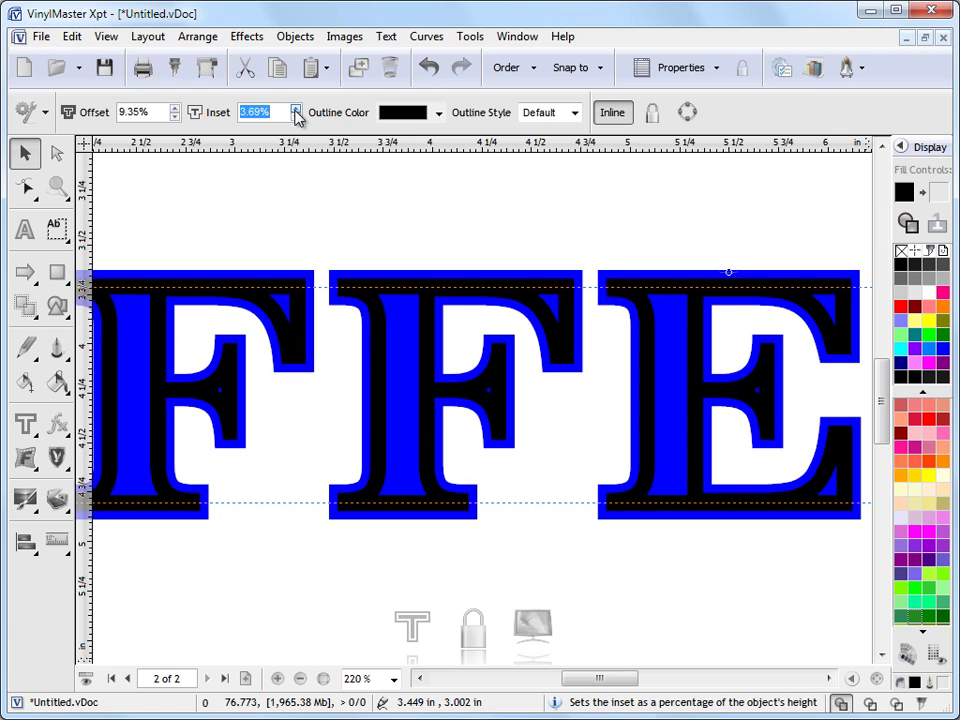
left_click(296, 109)
Step: Lower the offset to 5.35% and bring the inset down to 0.00%
left_click(175, 117)
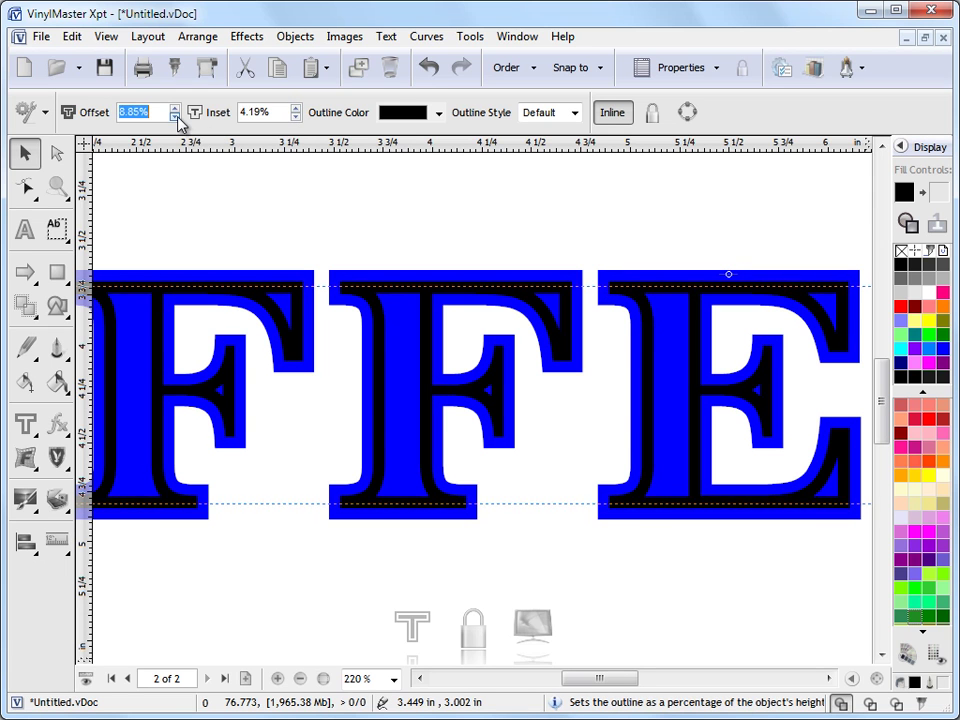
left_click(175, 117)
left_click(175, 117)
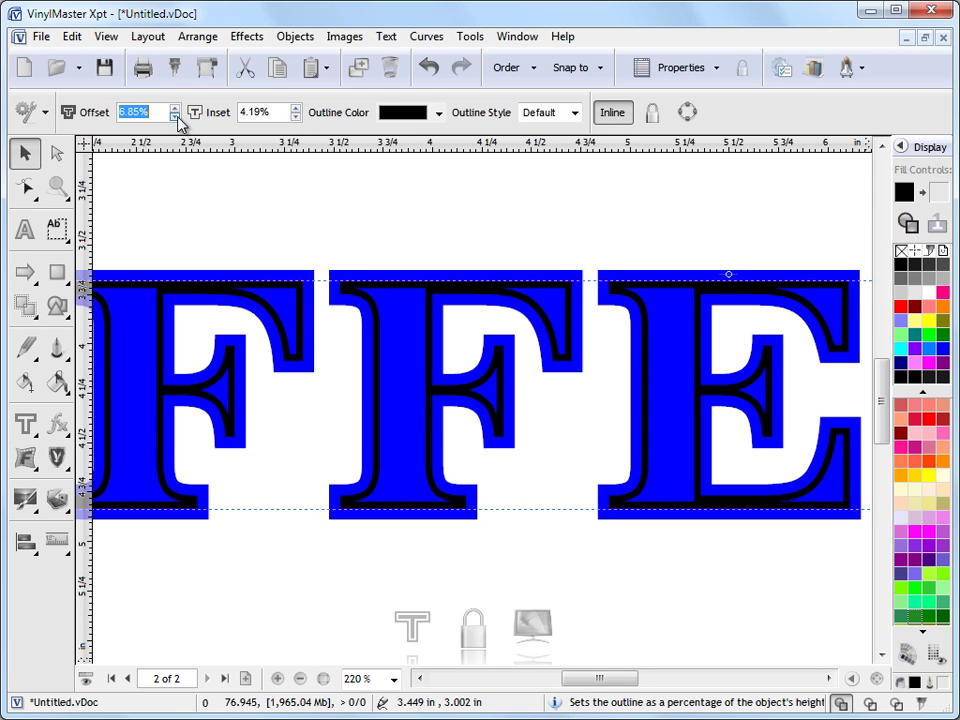
left_click(296, 117)
left_click(296, 117)
left_click(296, 117)
left_click(296, 117)
left_click(296, 117)
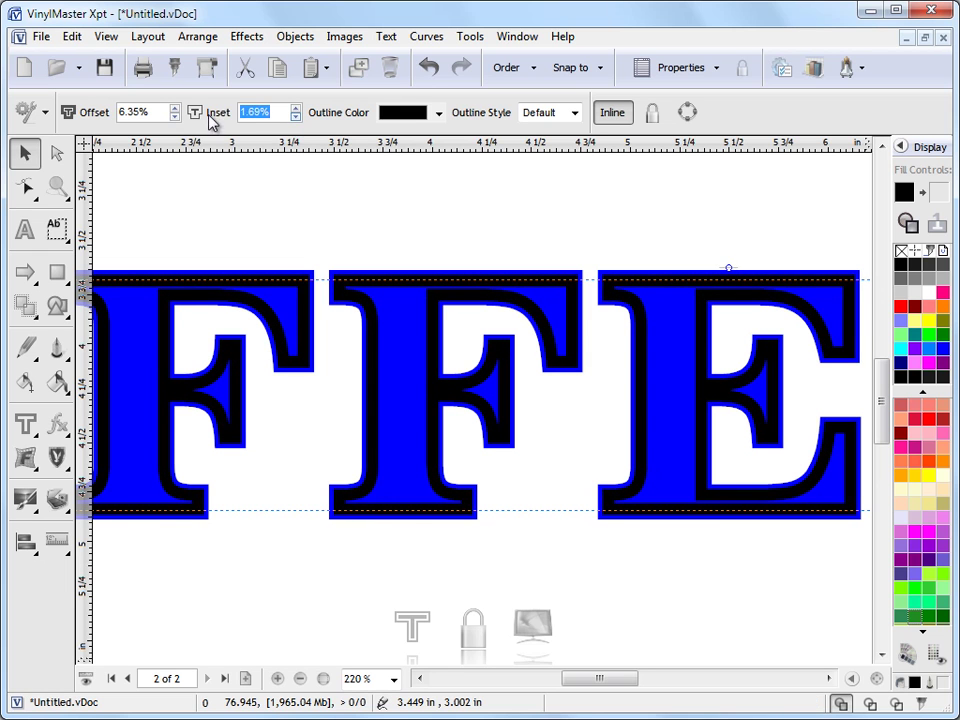
left_click(175, 117)
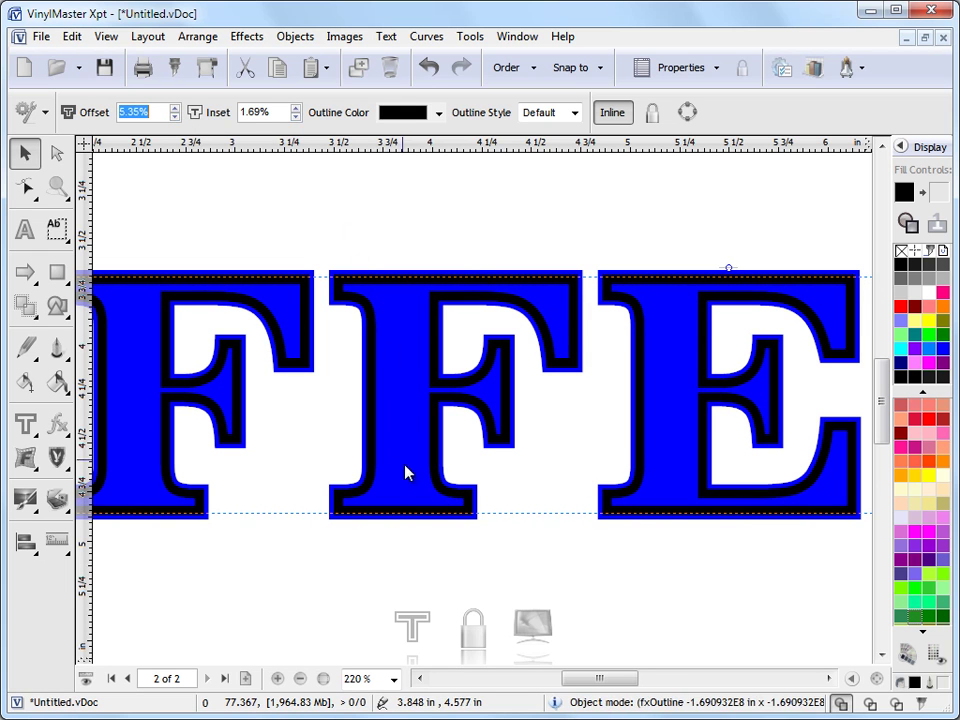
left_click(296, 117)
type("0")
key("Return")
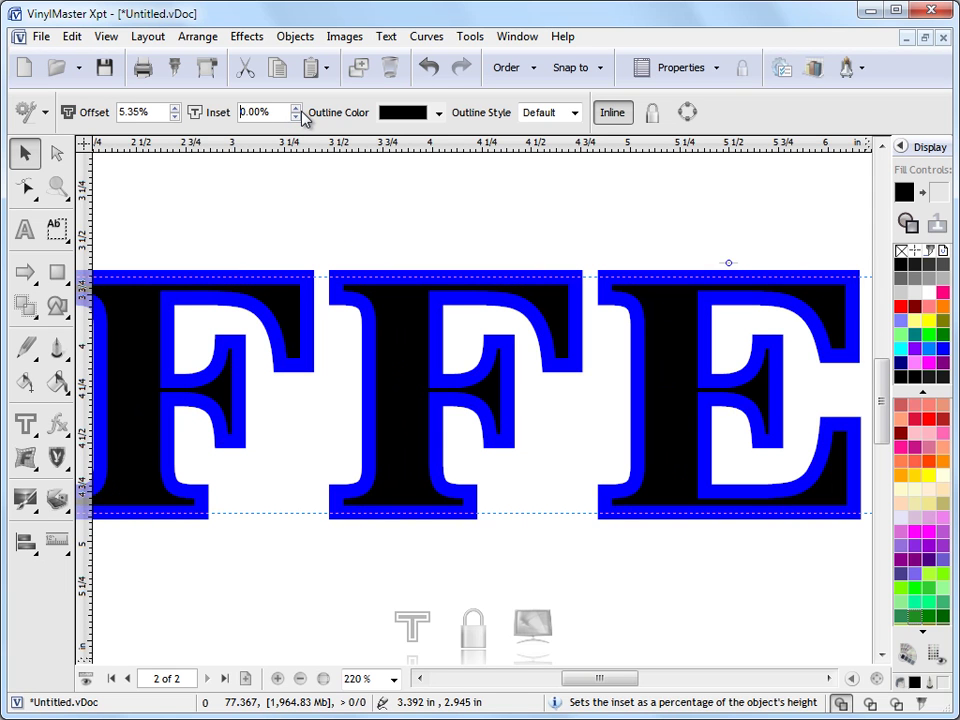
Step: Try a larger offset up to 15.85%, settling at 11.85%, and raise the inset to 6.50%
left_click(176, 108)
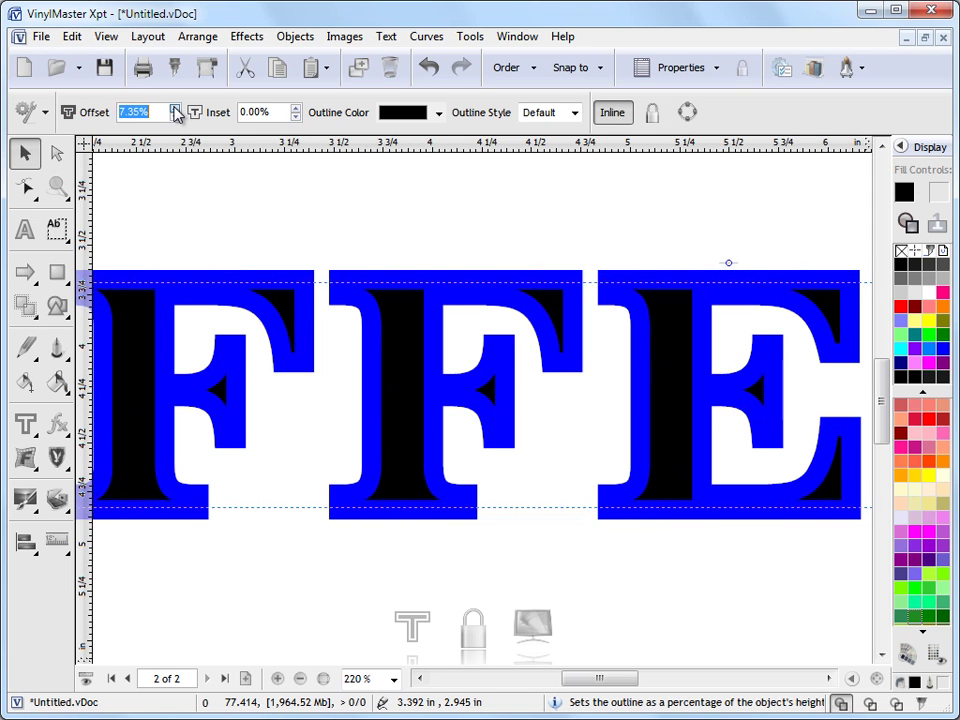
left_click(176, 108)
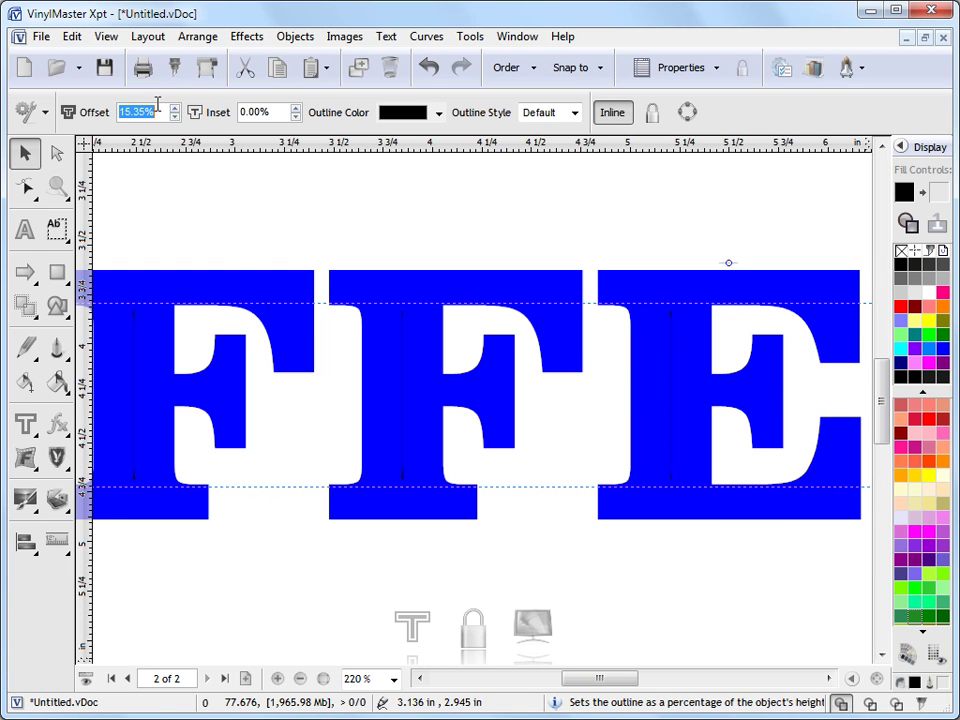
left_click(176, 108)
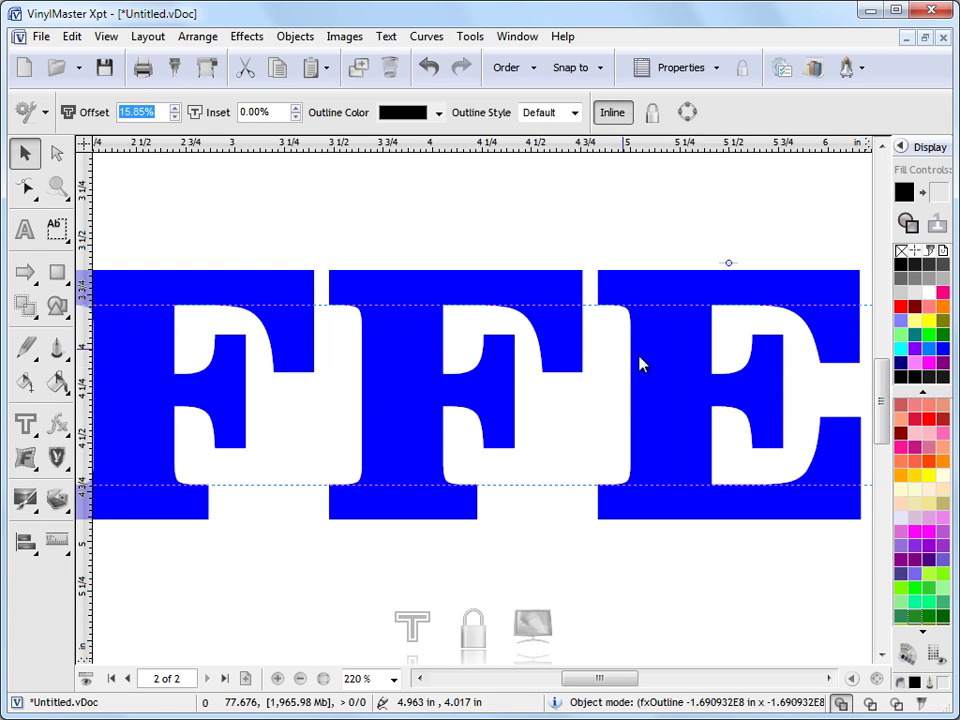
left_click(175, 117)
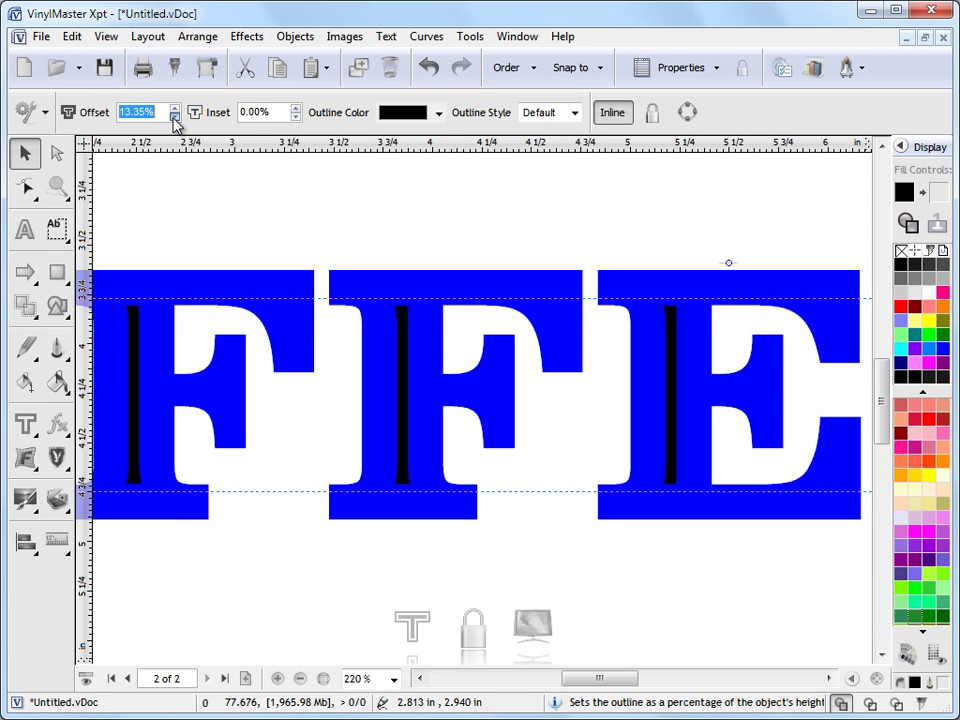
left_click(175, 117)
left_click(296, 109)
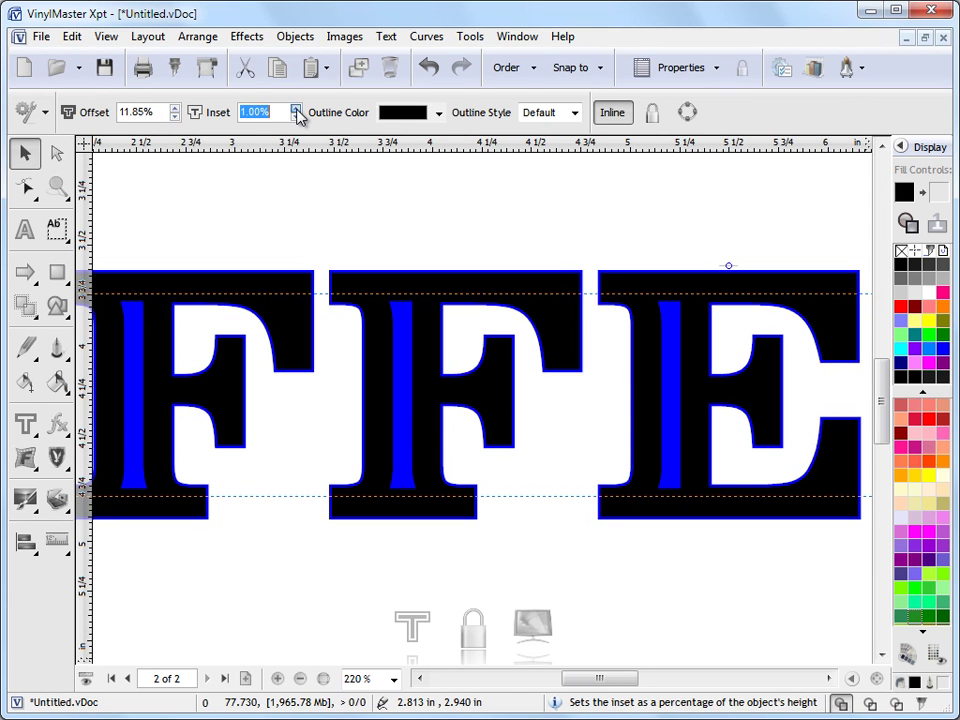
left_click(296, 108)
left_click(296, 108)
left_click(296, 108)
left_click(296, 108)
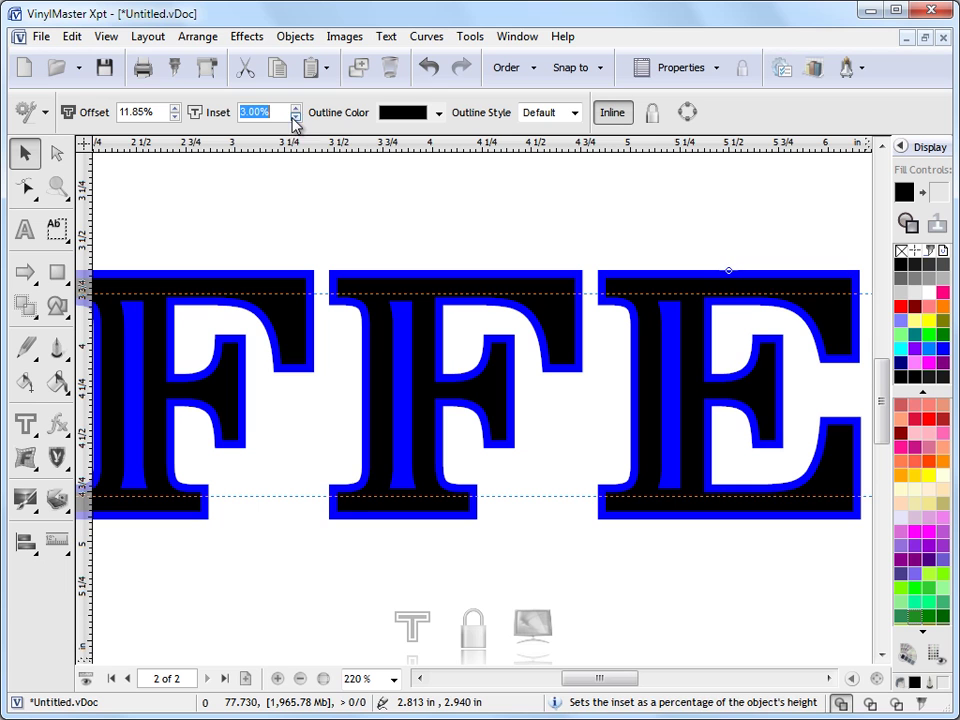
left_click(296, 108)
left_click(296, 108)
left_click(296, 108)
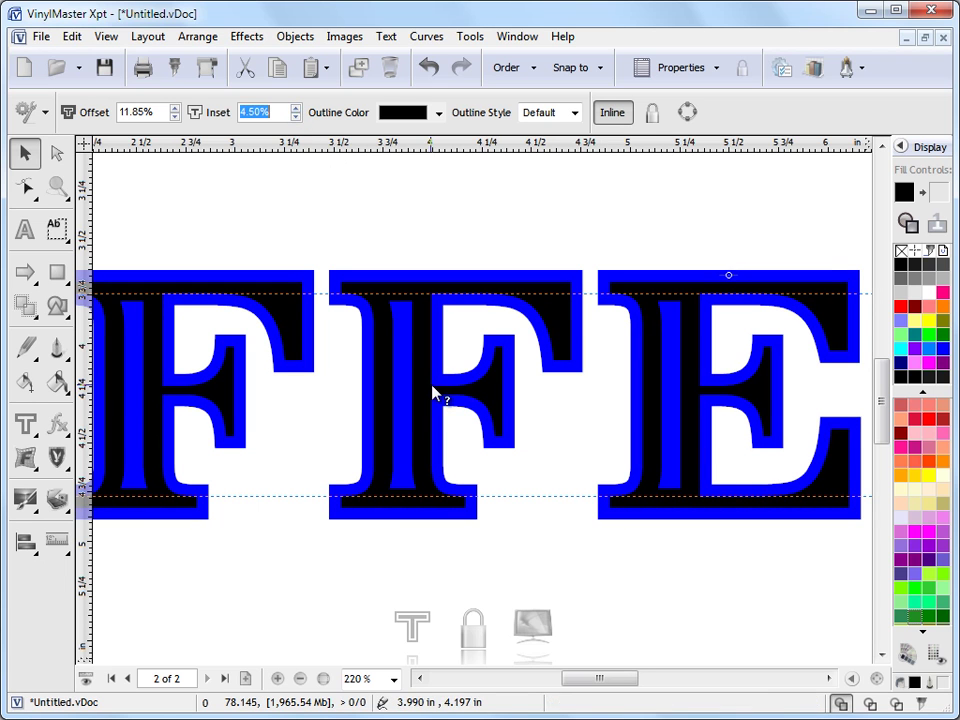
left_click(296, 108)
left_click(296, 108)
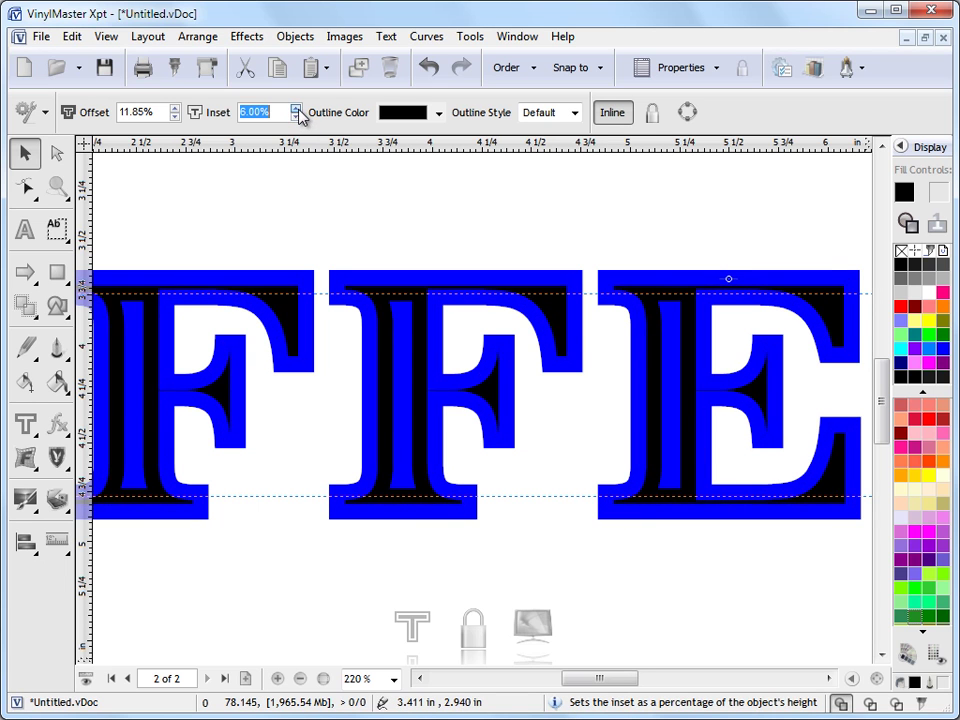
left_click(296, 108)
left_click(296, 108)
Step: Step the offset back down to 6.35% and the inset down to 2.00%
left_click(175, 117)
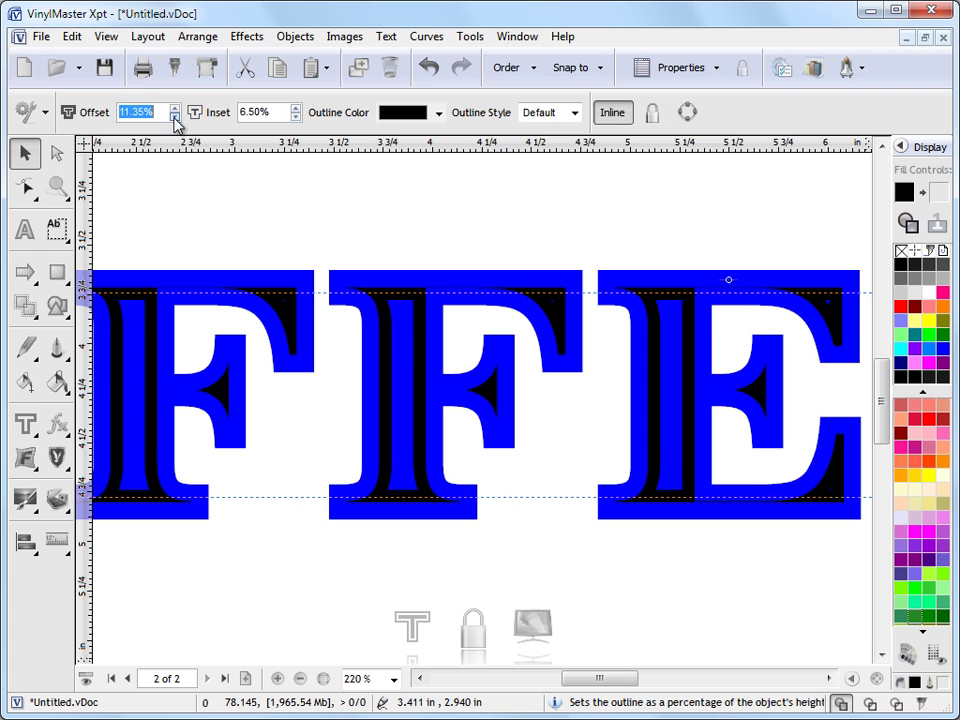
left_click(175, 117)
left_click(175, 117)
left_click(175, 117)
left_click(175, 117)
left_click(175, 117)
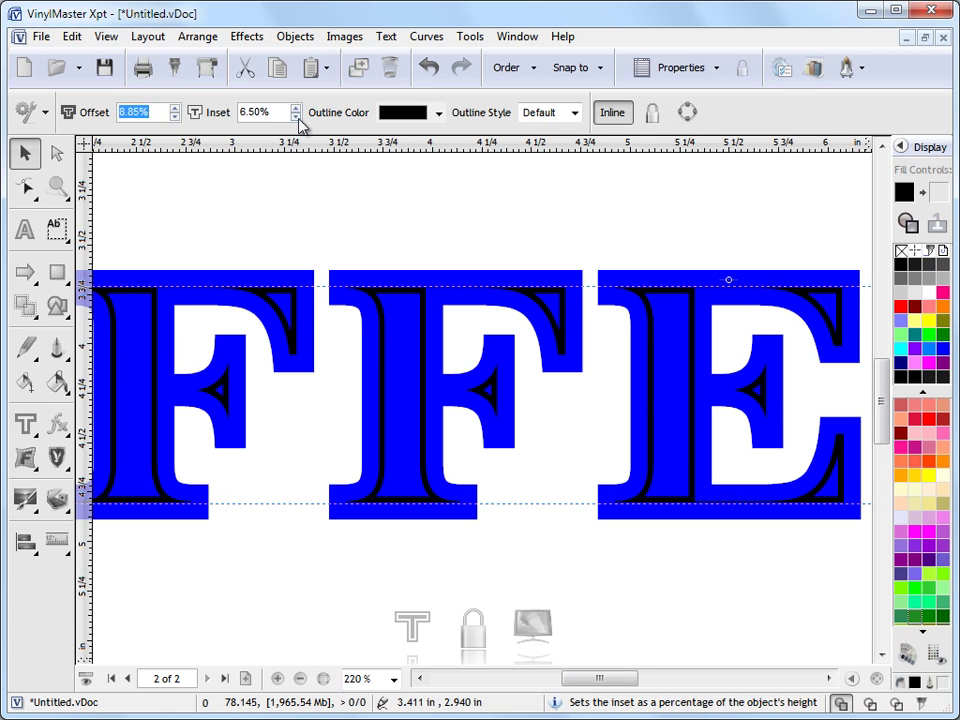
left_click(296, 117)
left_click(296, 117)
left_click(296, 117)
left_click(296, 117)
left_click(296, 117)
left_click(296, 117)
left_click(175, 117)
left_click(175, 117)
left_click(175, 117)
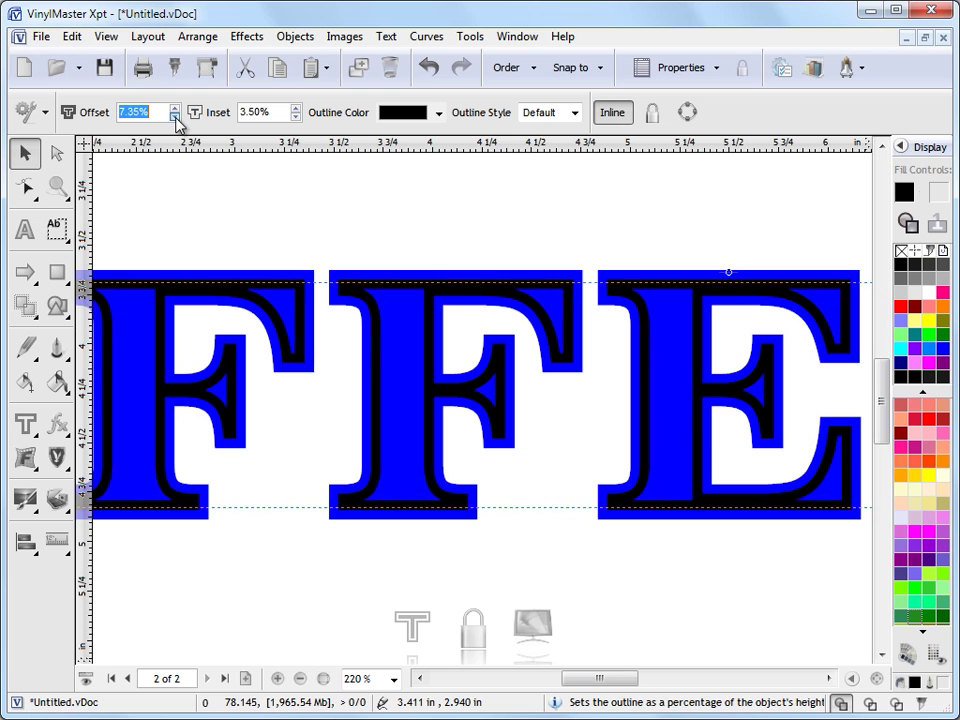
left_click(175, 117)
left_click(175, 117)
left_click(296, 117)
left_click(296, 117)
left_click(296, 117)
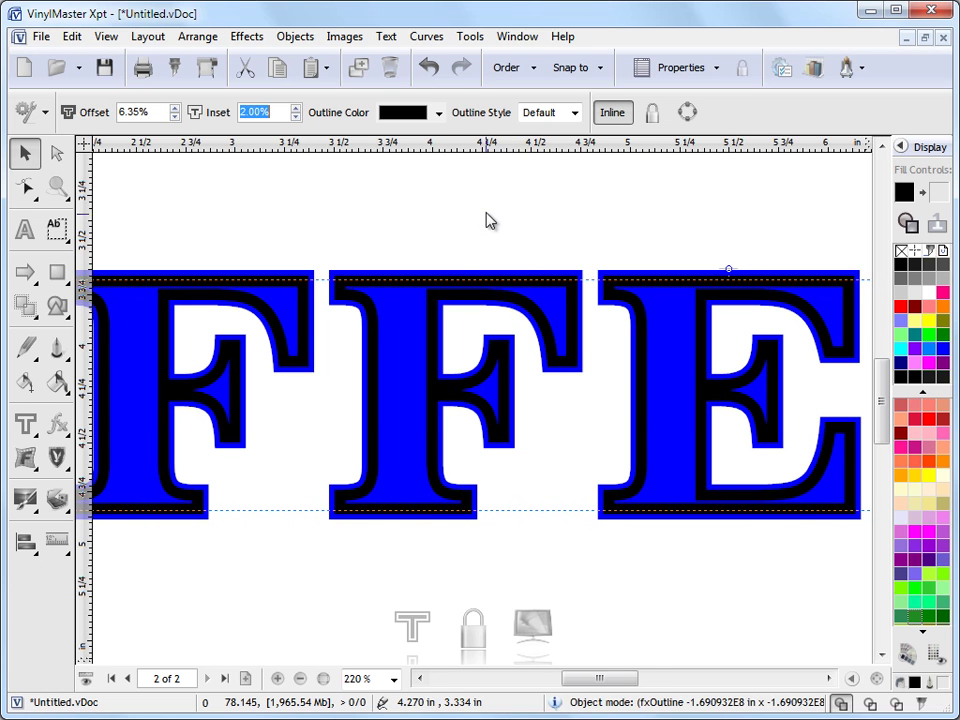
Step: Colour the inline yellow and try insets between 0.50% and 5.00%
left_click(440, 113)
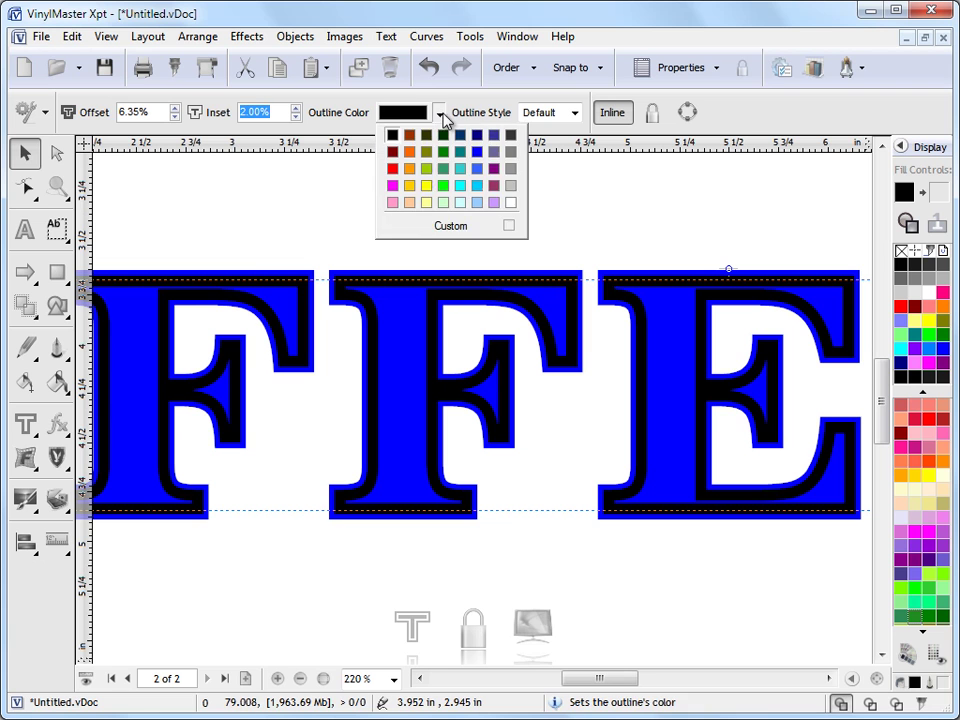
left_click(426, 185)
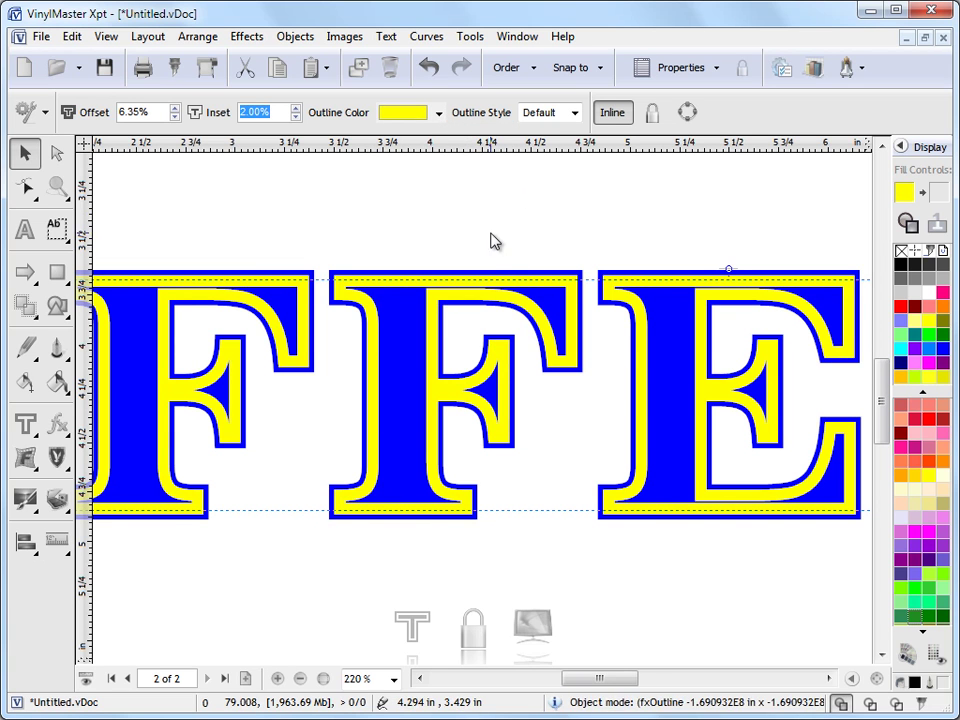
left_click(295, 117)
left_click(295, 117)
left_click(295, 117)
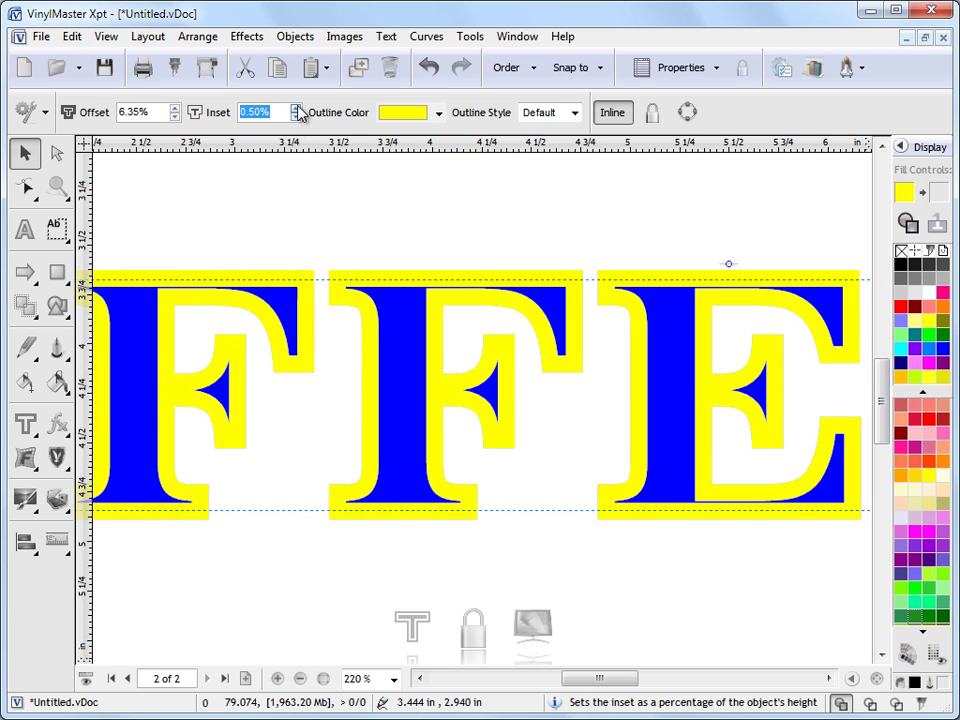
left_click_drag(297, 108, 297, 108)
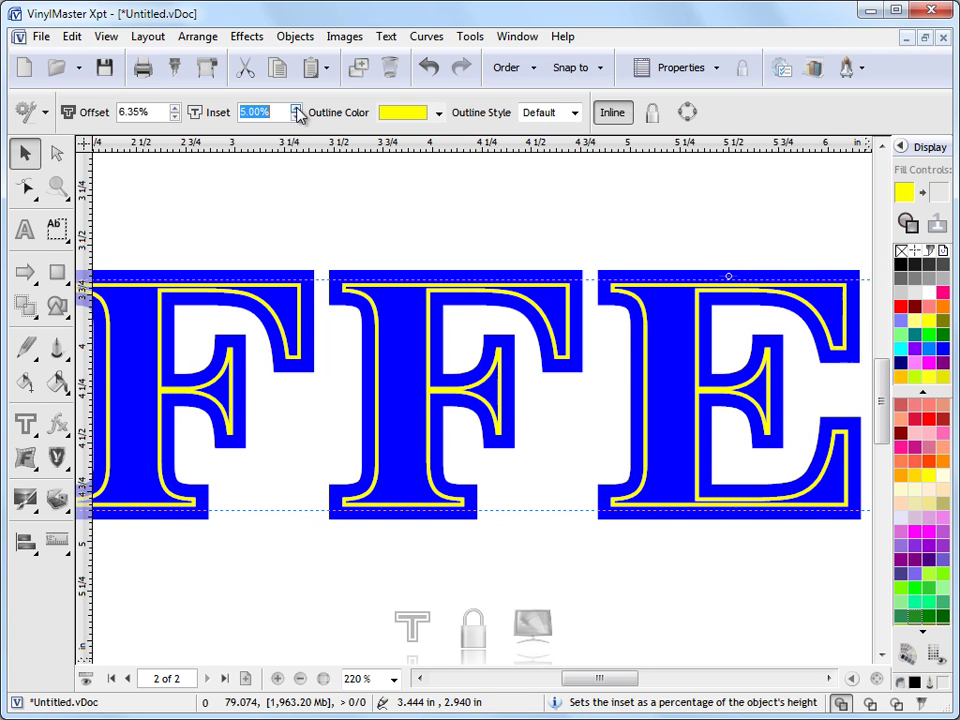
Step: Set the yellow inline's offset to 5.35% and its inset to 4.00%
left_click(174, 108)
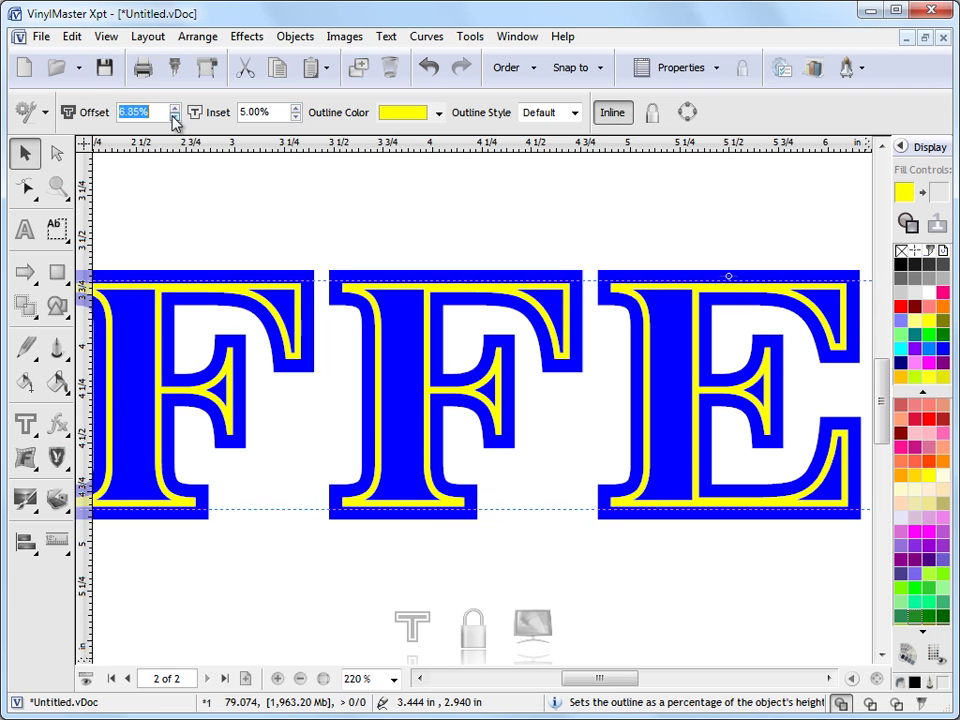
left_click(174, 117)
left_click(174, 117)
left_click(174, 117)
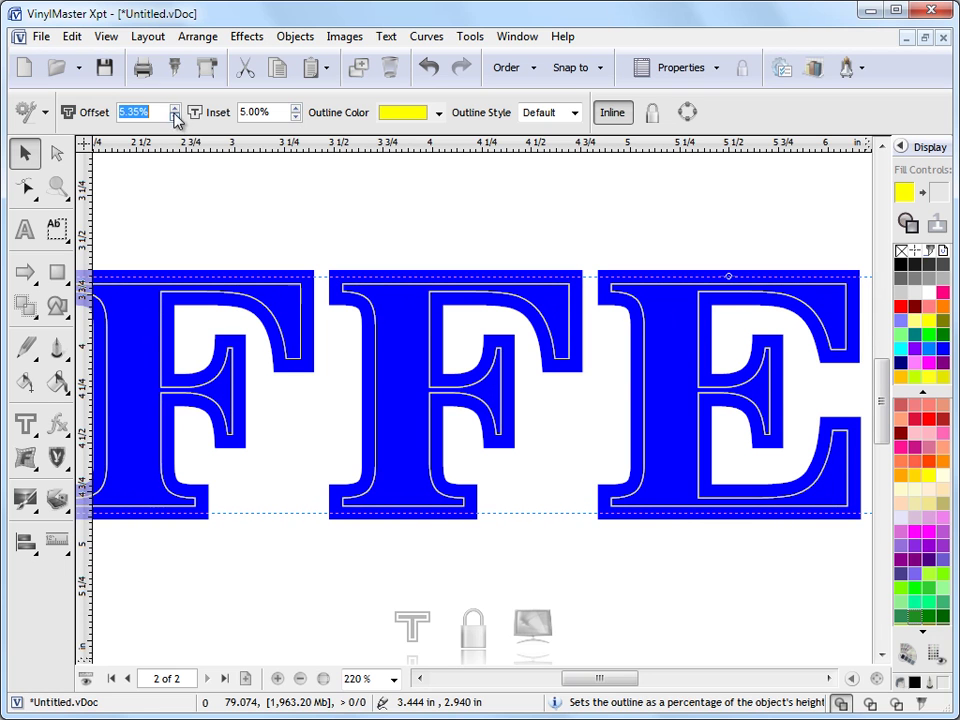
left_click(297, 109)
left_click(296, 117)
left_click(296, 117)
left_click(296, 117)
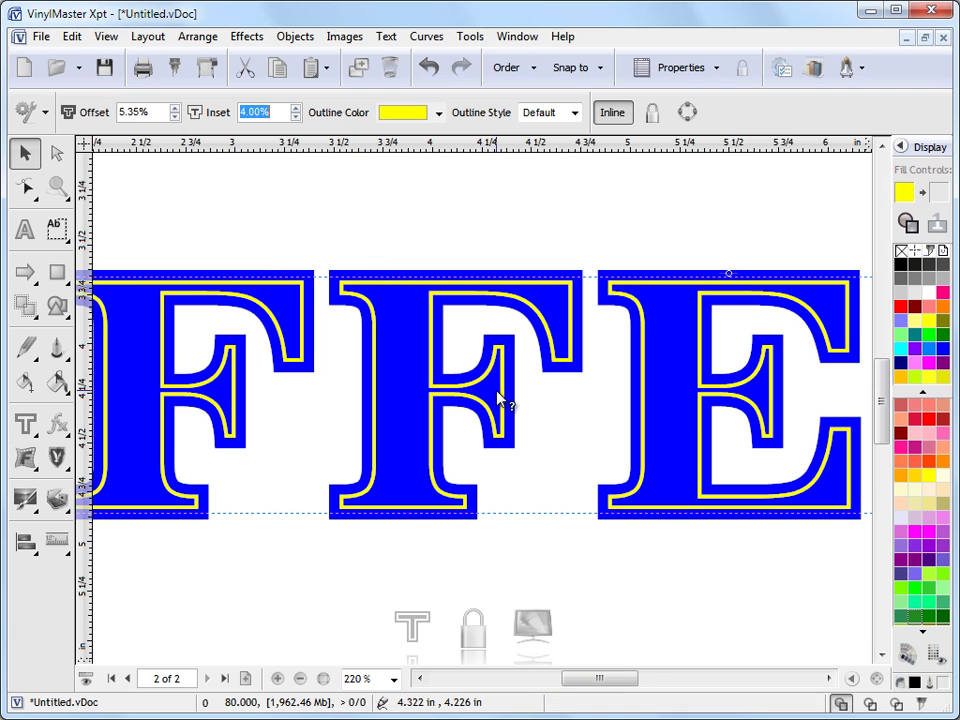
Step: Cycle the inline's outline style through Sharp, Round and Mitred, finishing on Smooth
left_click(560, 113)
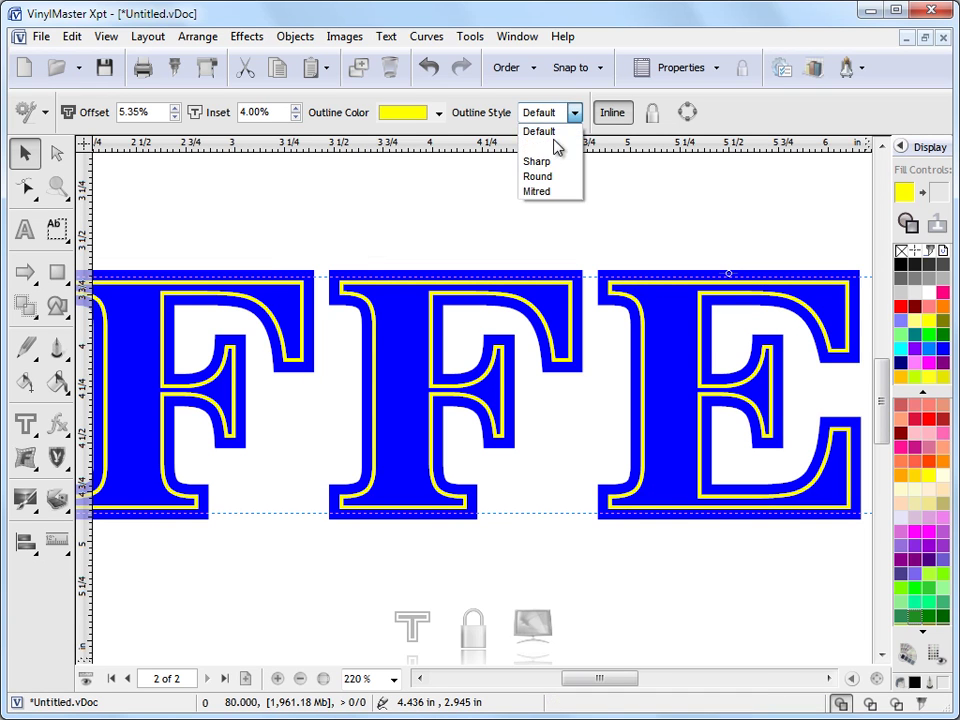
left_click(555, 160)
left_click(574, 112)
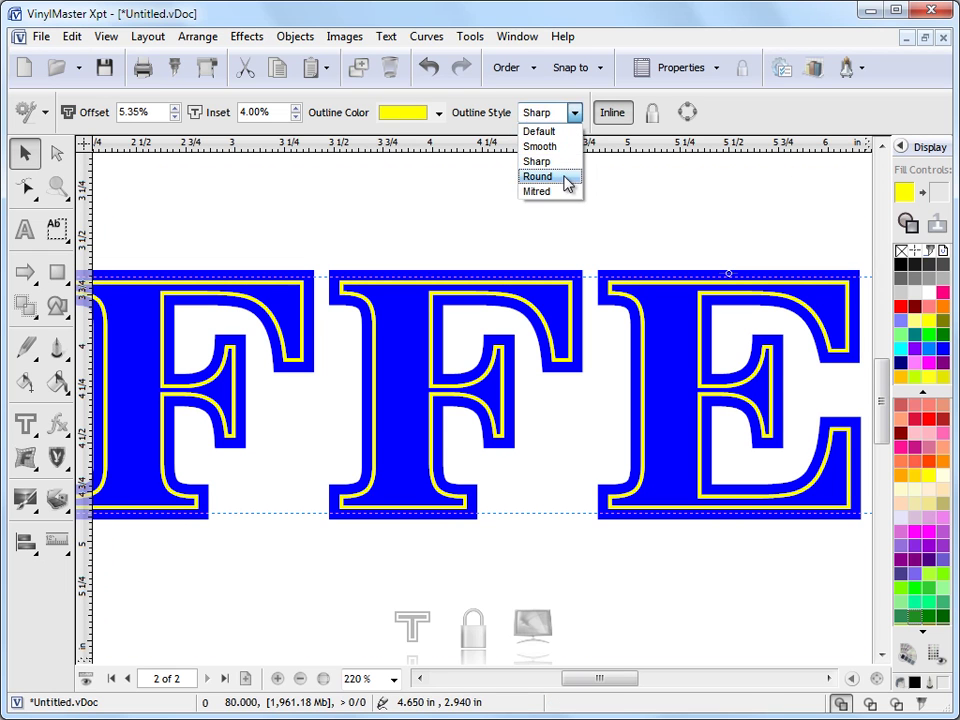
left_click(567, 179)
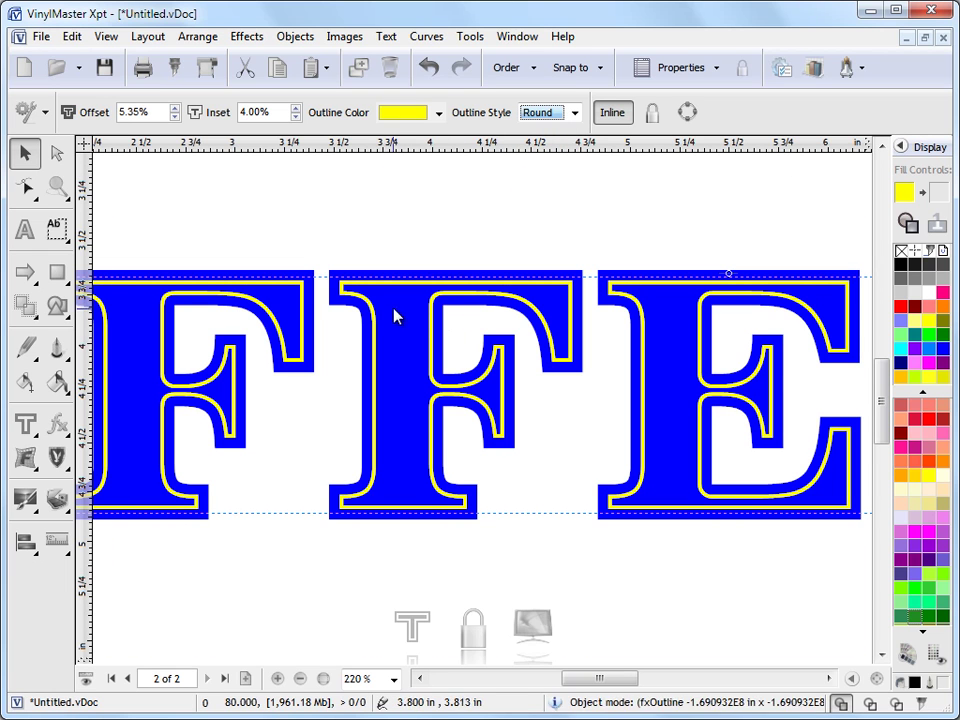
left_click(574, 112)
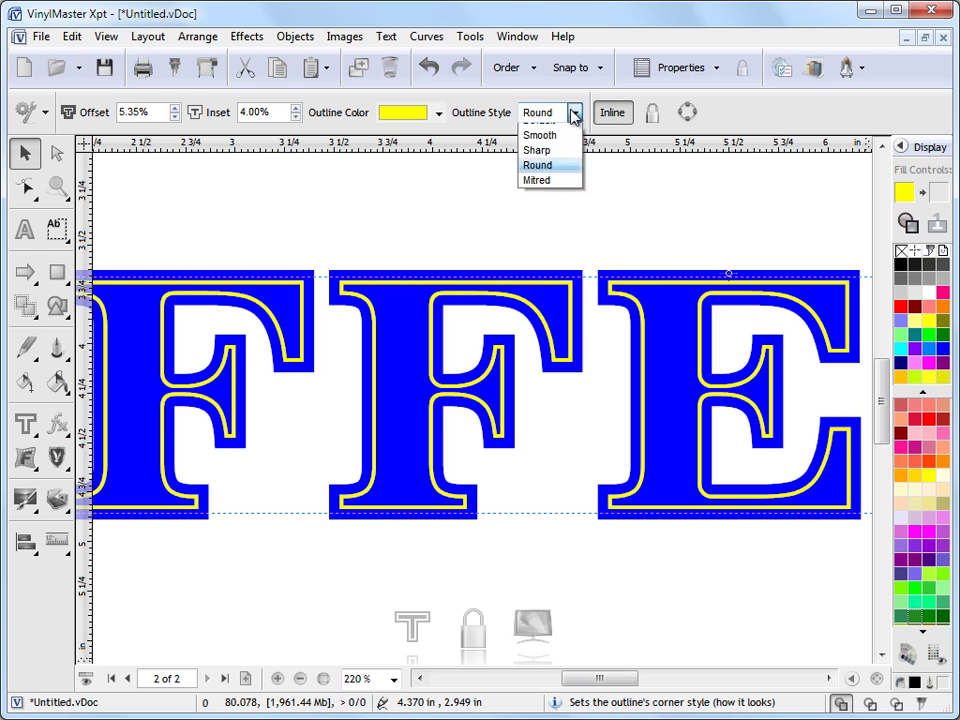
left_click(562, 197)
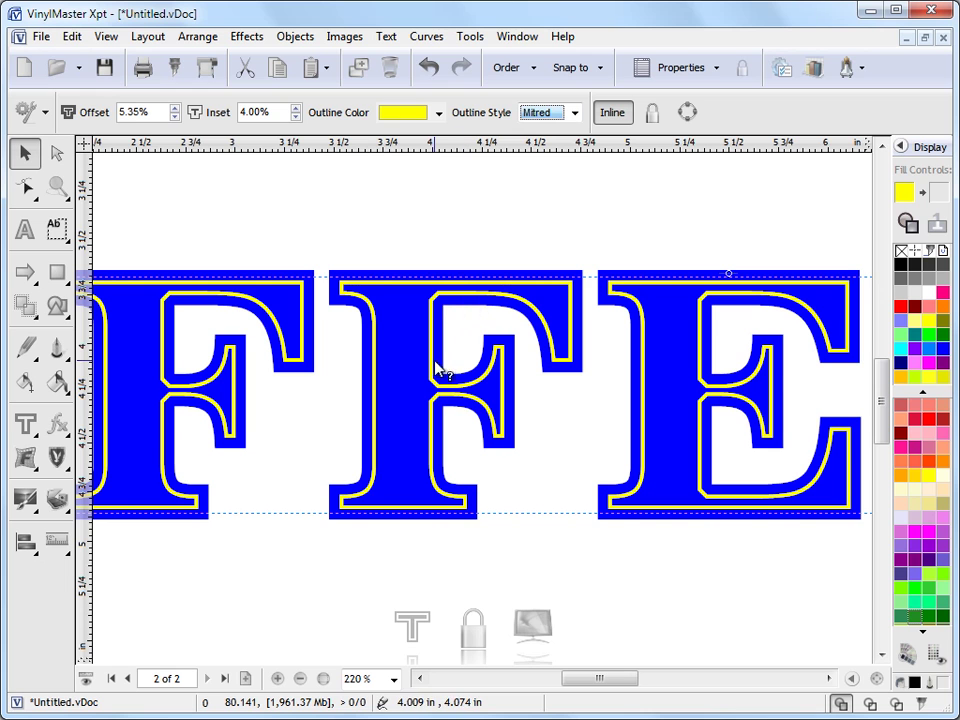
left_click(575, 112)
left_click(569, 148)
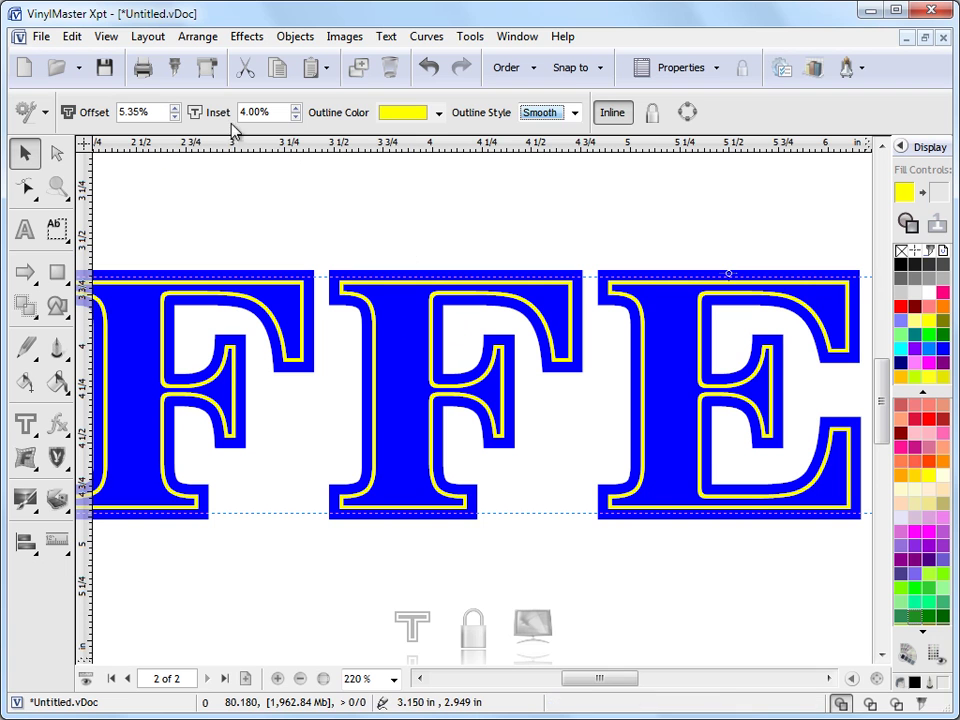
Step: Set the inset to 2.50% and offset to 4.85%, then view the whole page deselected
left_click(296, 117)
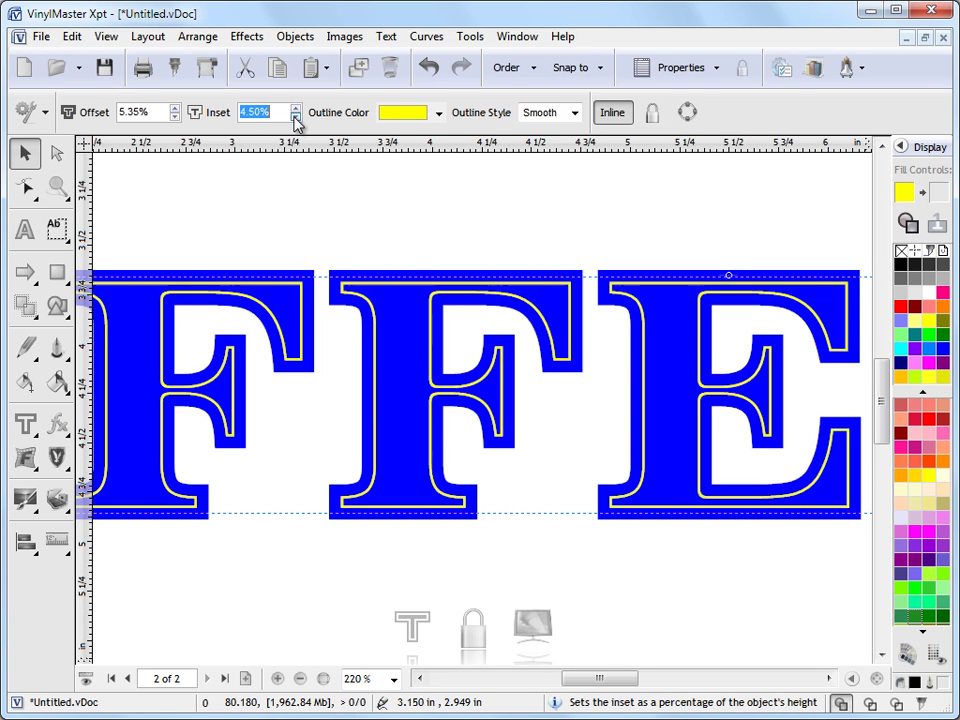
left_click(296, 117)
left_click(175, 113)
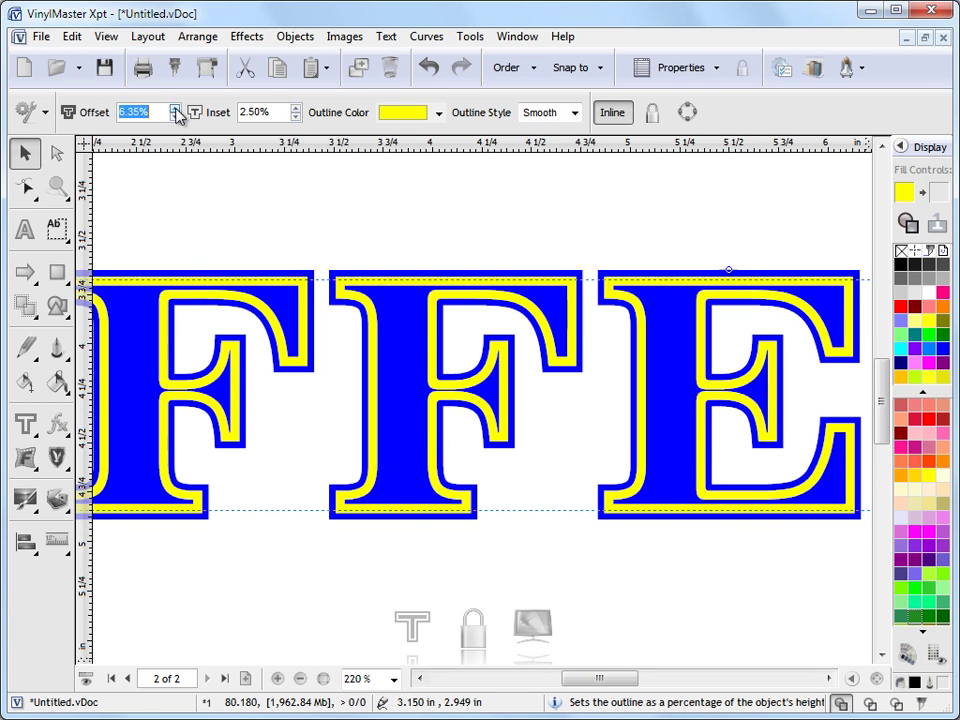
left_click(175, 117)
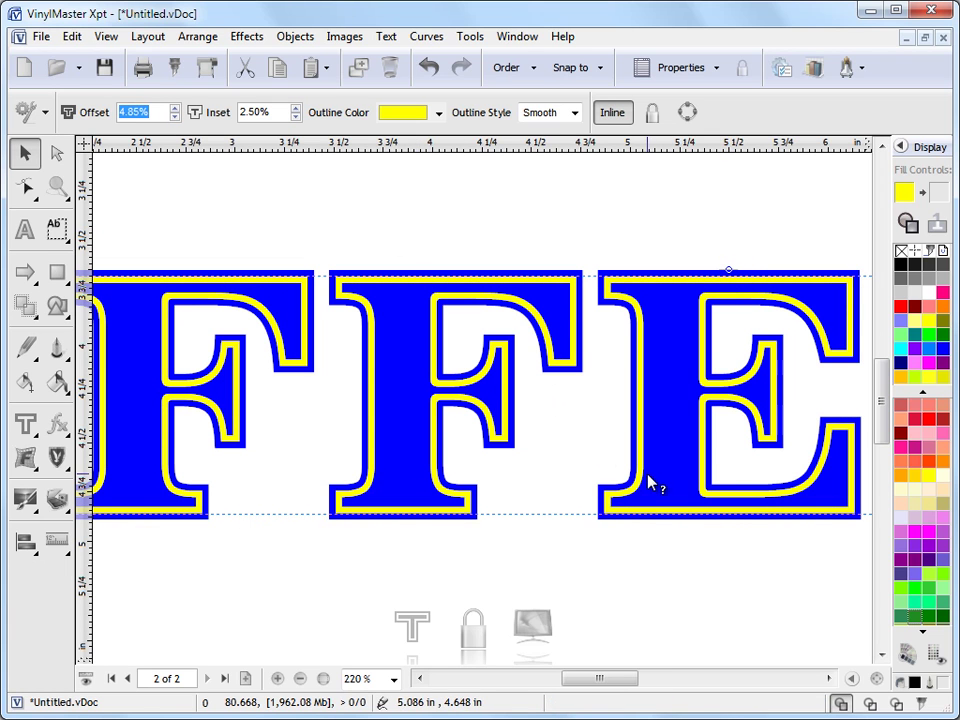
left_click(878, 679)
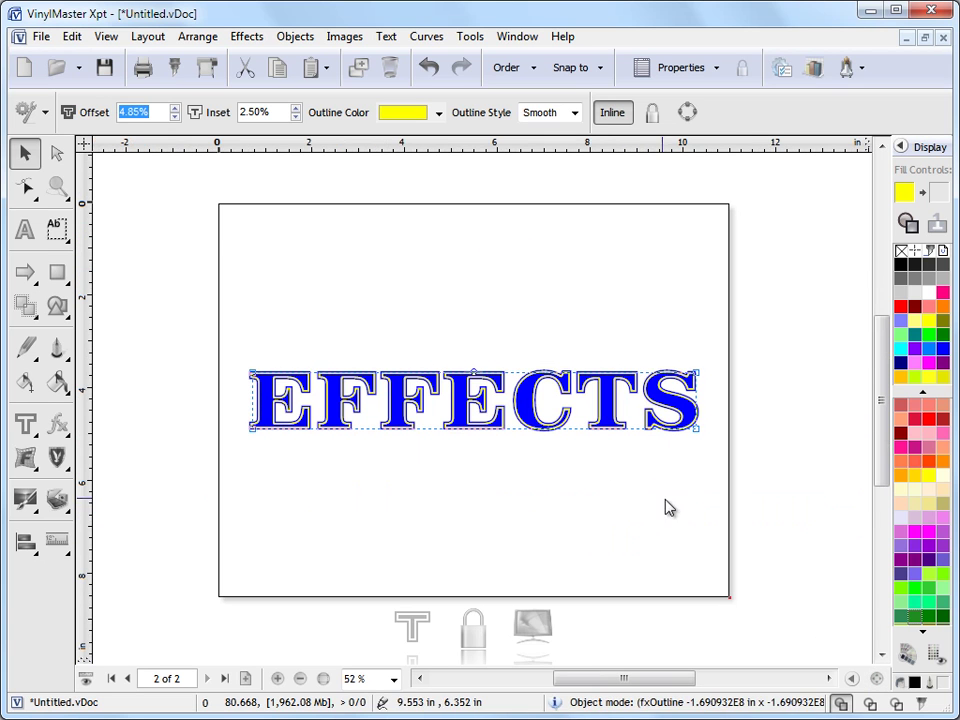
left_click(300, 322)
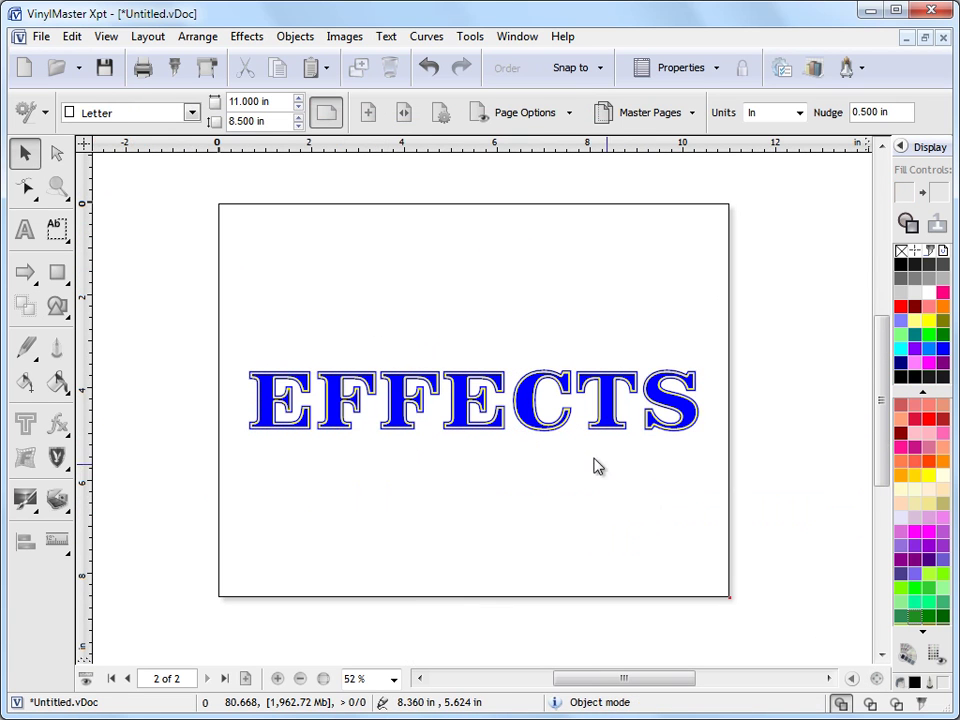